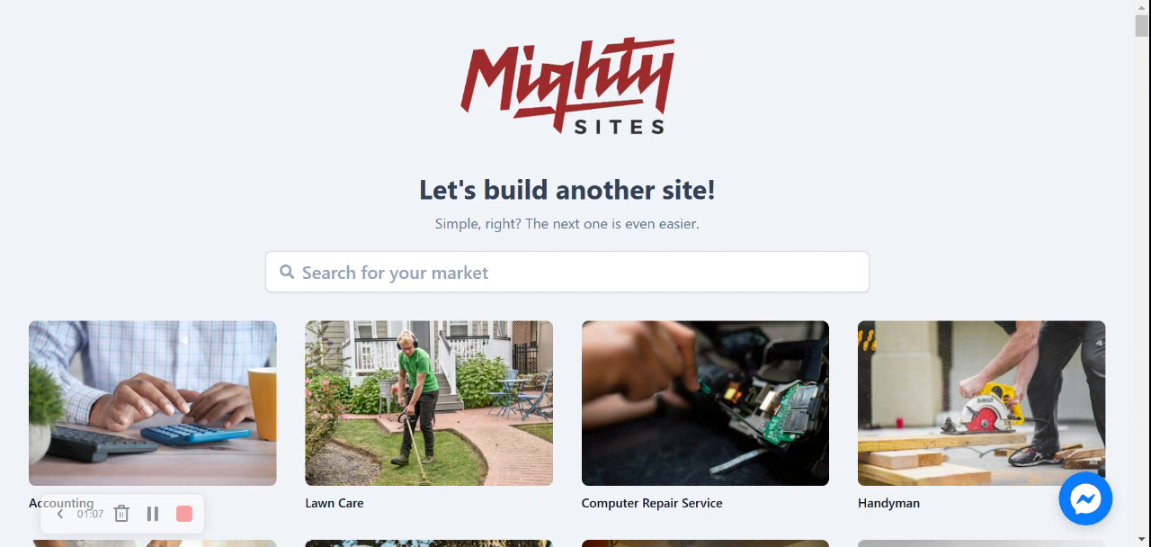
Step: Search the markets for "flor" and choose the Florist site template
left_click(496, 277)
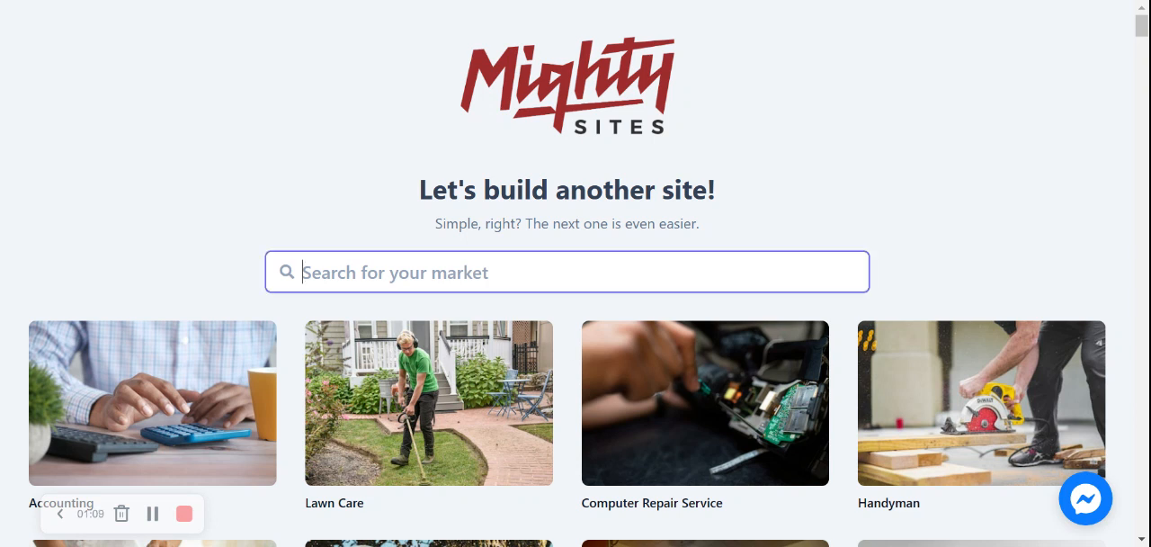
type("flor")
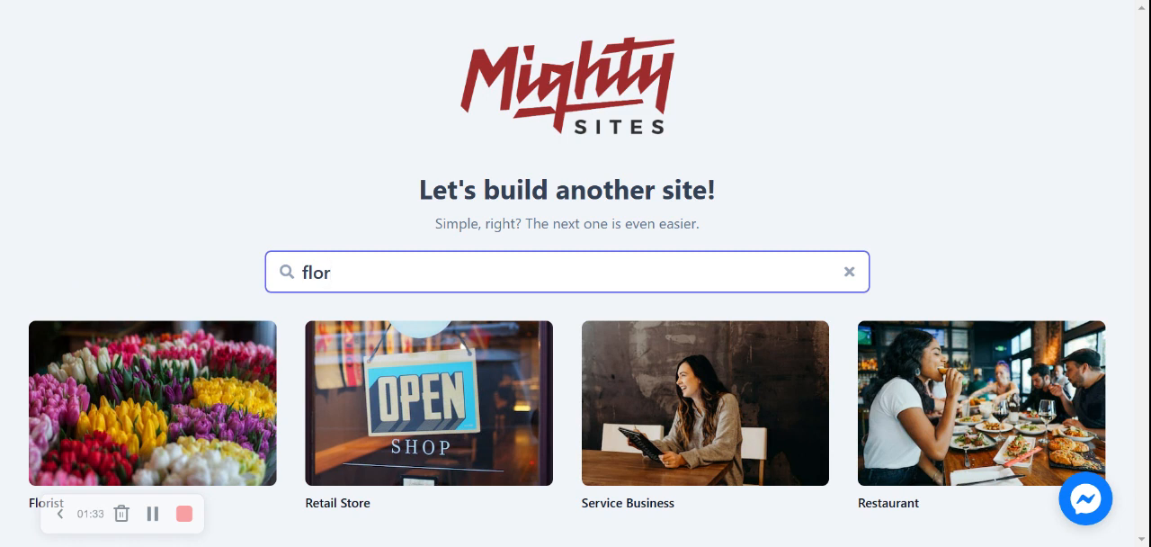
left_click(129, 395)
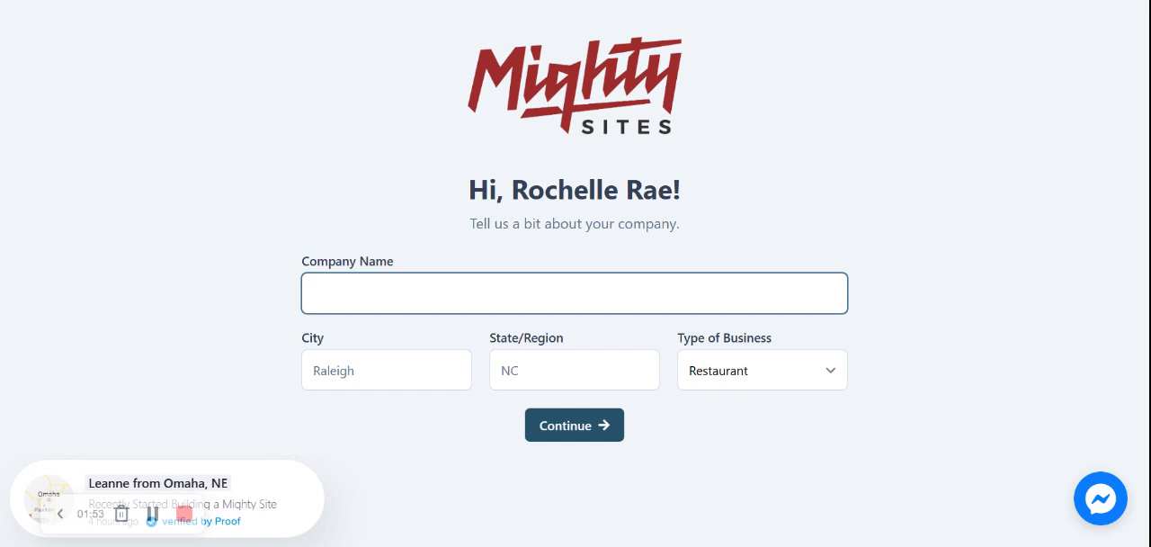
Step: Enter "Rochelle's Florist" as the company name for the new site
type("Rochelle's Flrois")
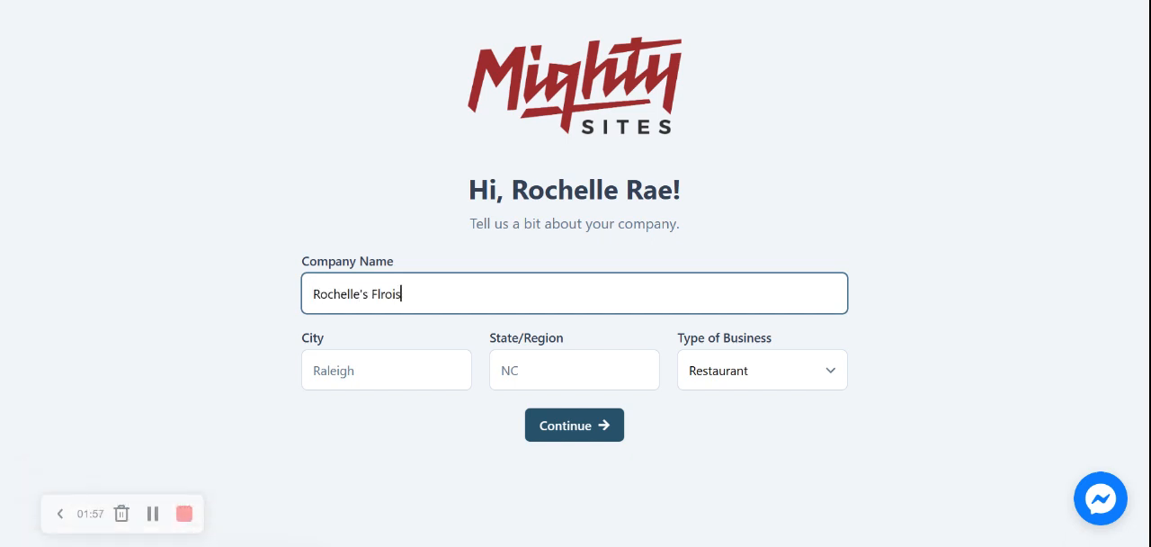
key("BackSpace")
key("BackSpace")
key("BackSpace")
key("BackSpace")
type("orist")
key("Tab")
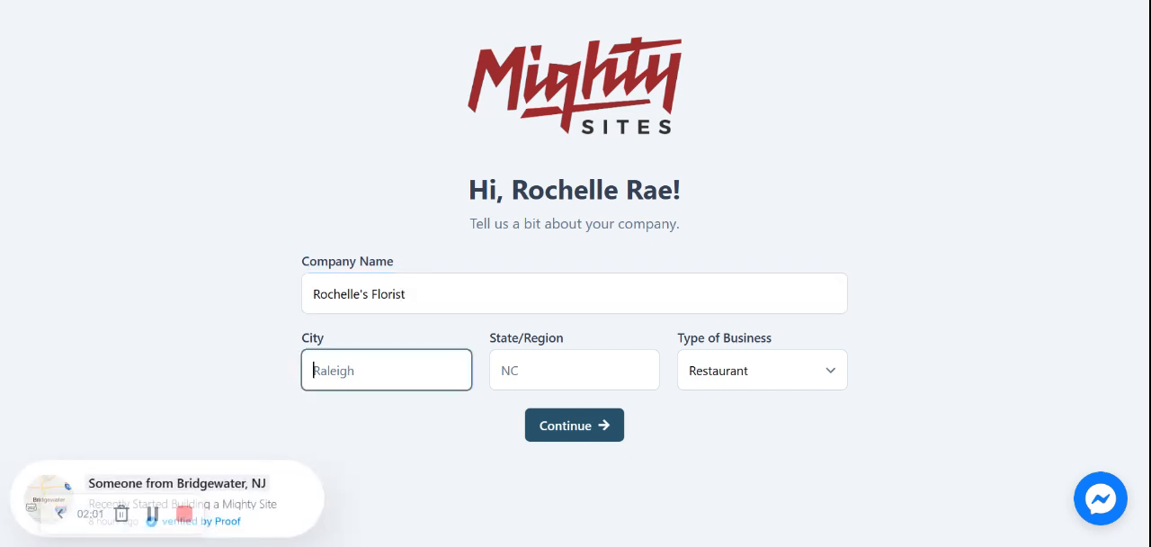
Step: Set the company's city to Denver, state to Colorado and business type to Service, and continue to the generated site
type("Denver")
key("Tab")
type("Co")
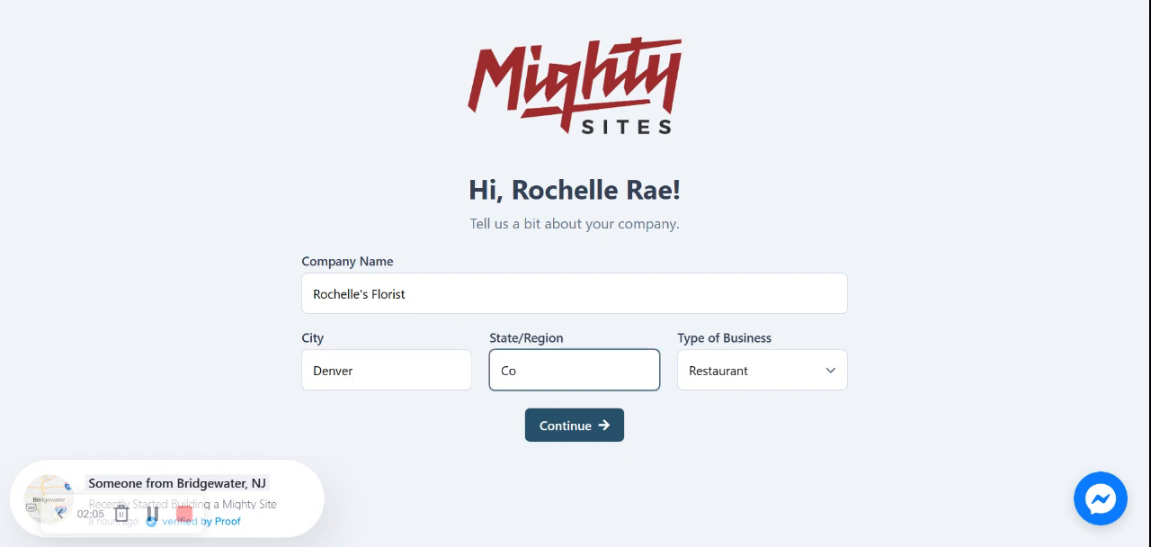
left_click(559, 416)
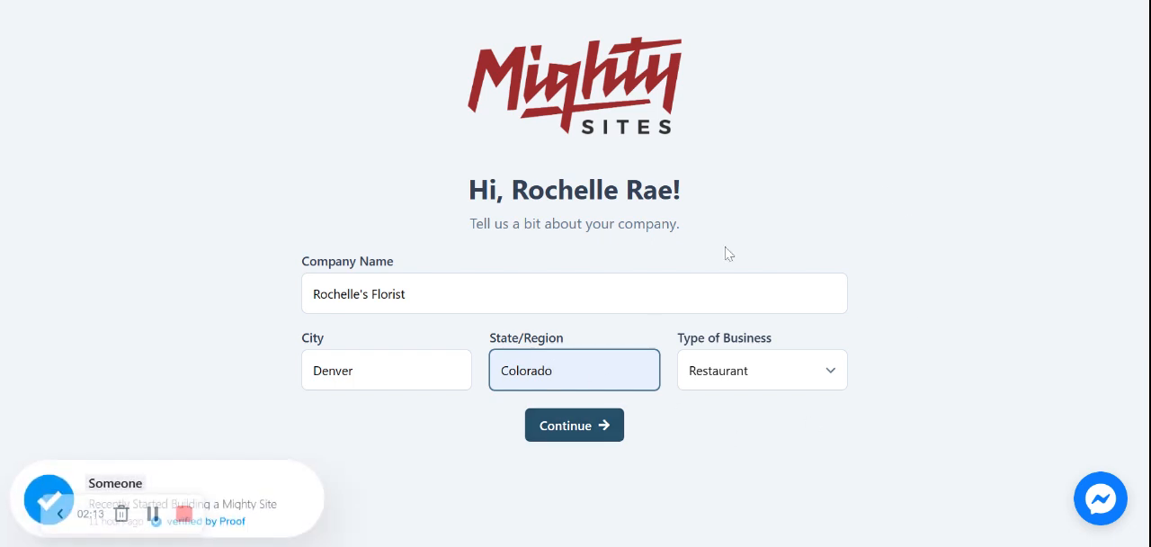
left_click(765, 389)
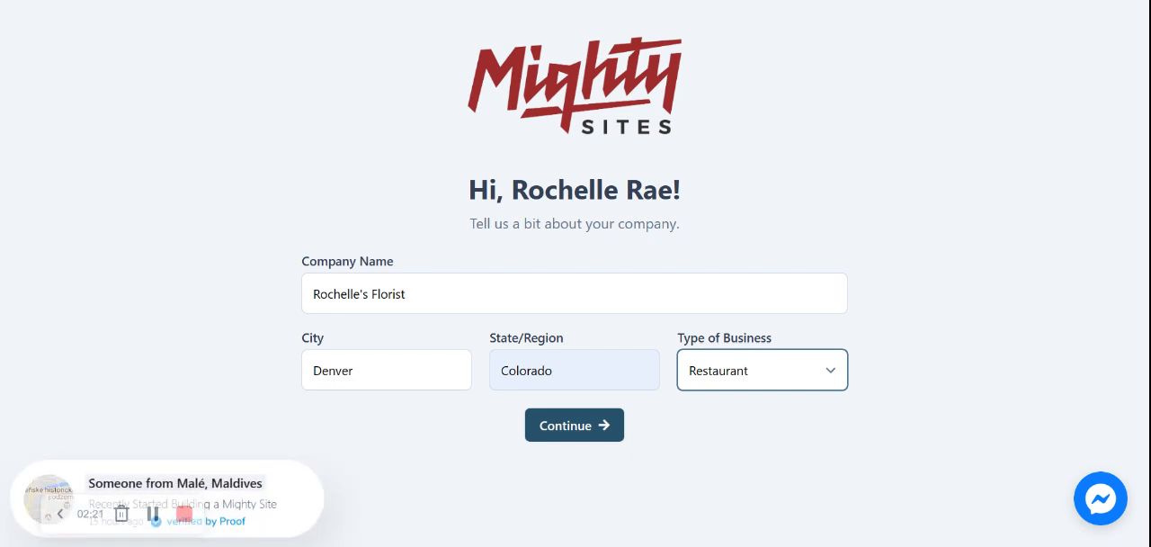
key("Down")
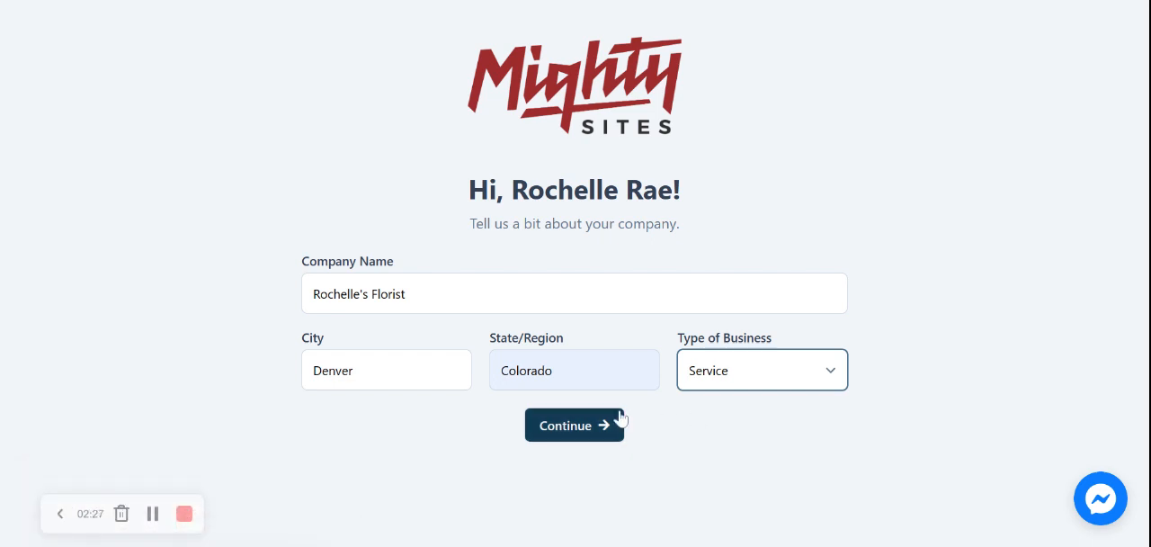
left_click(596, 425)
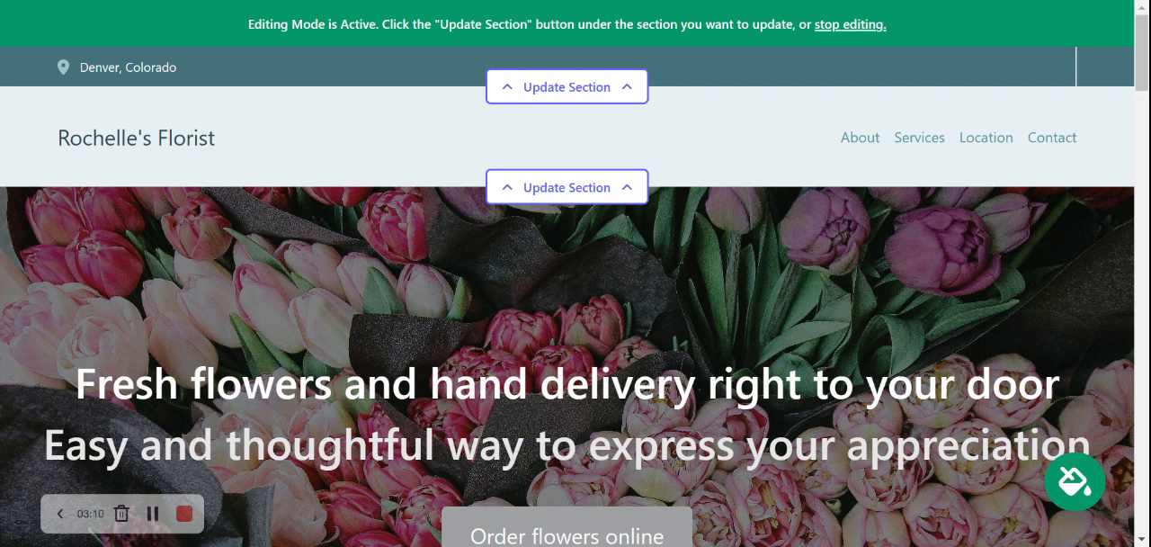
Step: Open the contact bar section for updating, fill in the organization's e-mail and enable showing it on the site
left_click(540, 101)
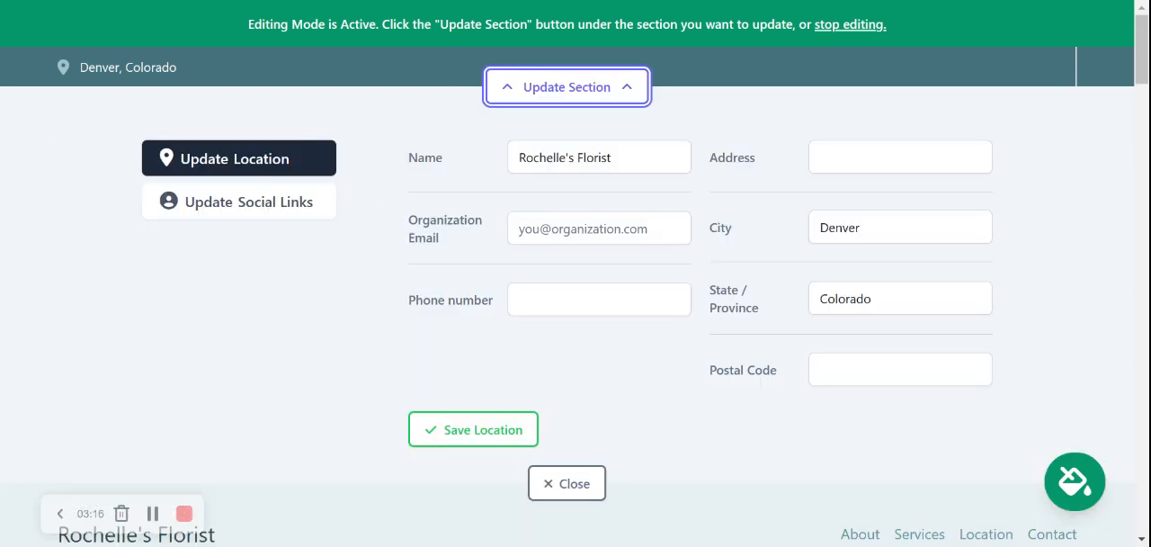
left_click(599, 228)
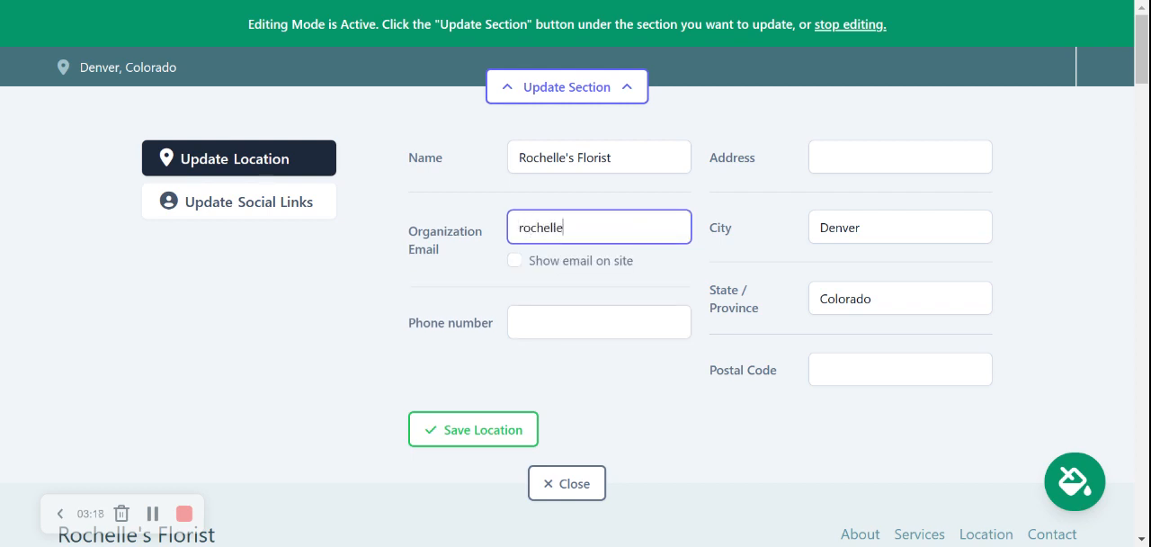
left_click(514, 261)
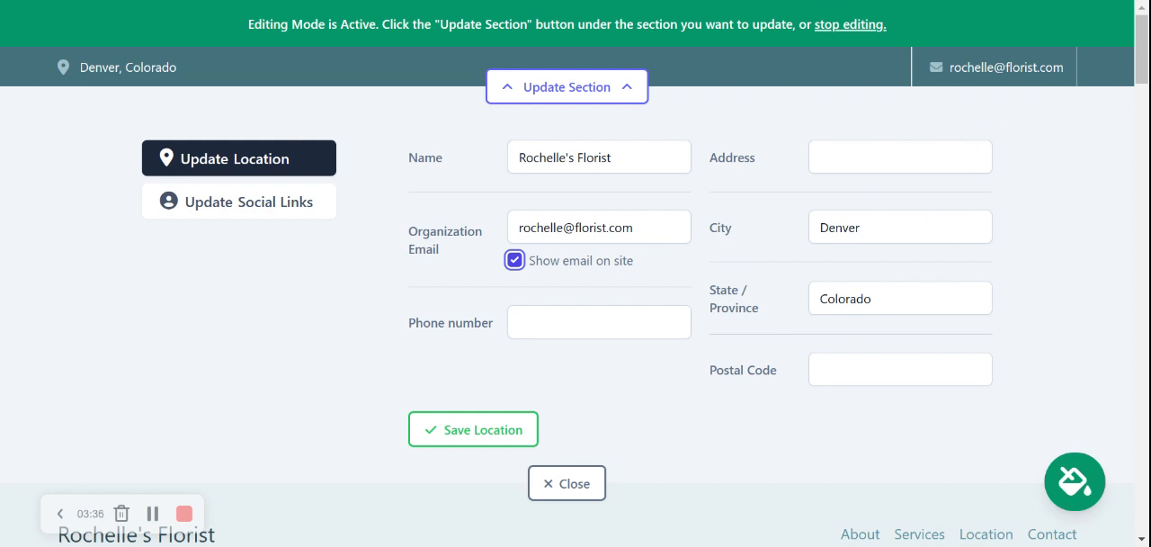
Step: Fill in the organization's phone number in the location details
left_click(612, 322)
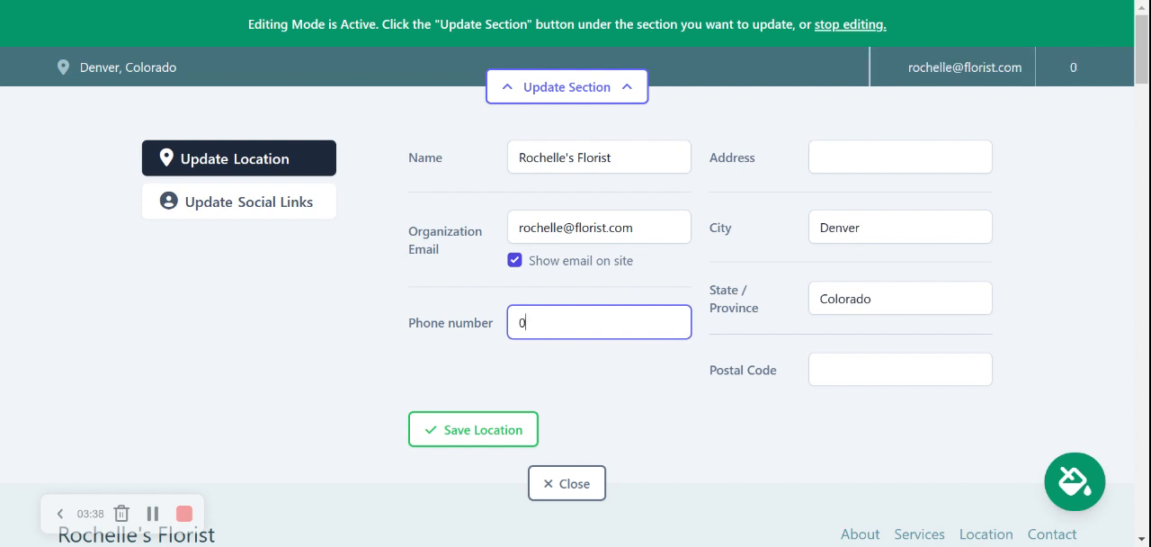
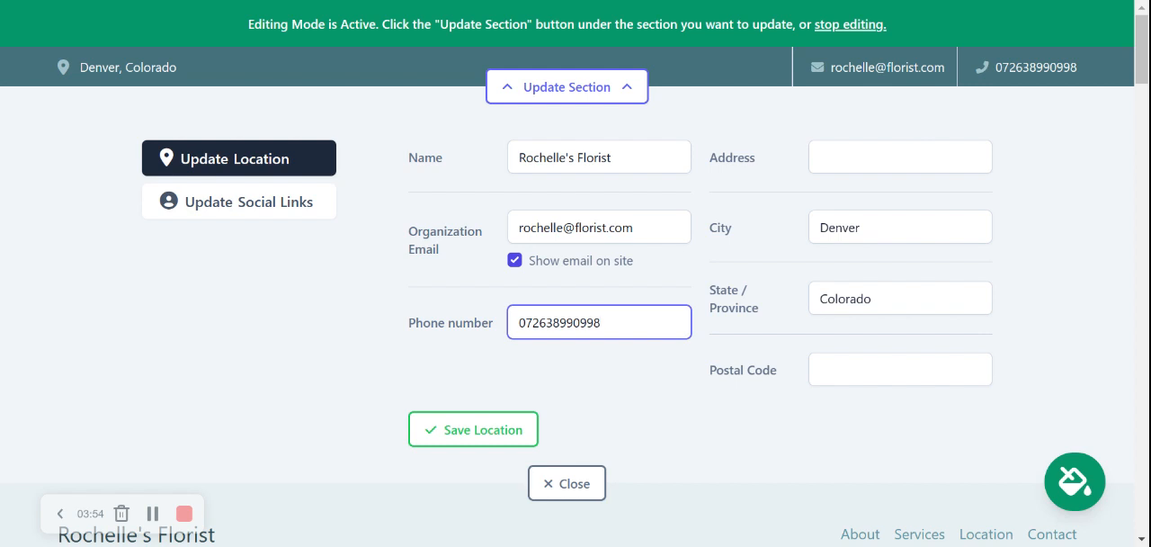
Step: Fill in the business's street address and postal code, and save the location details
left_click(901, 157)
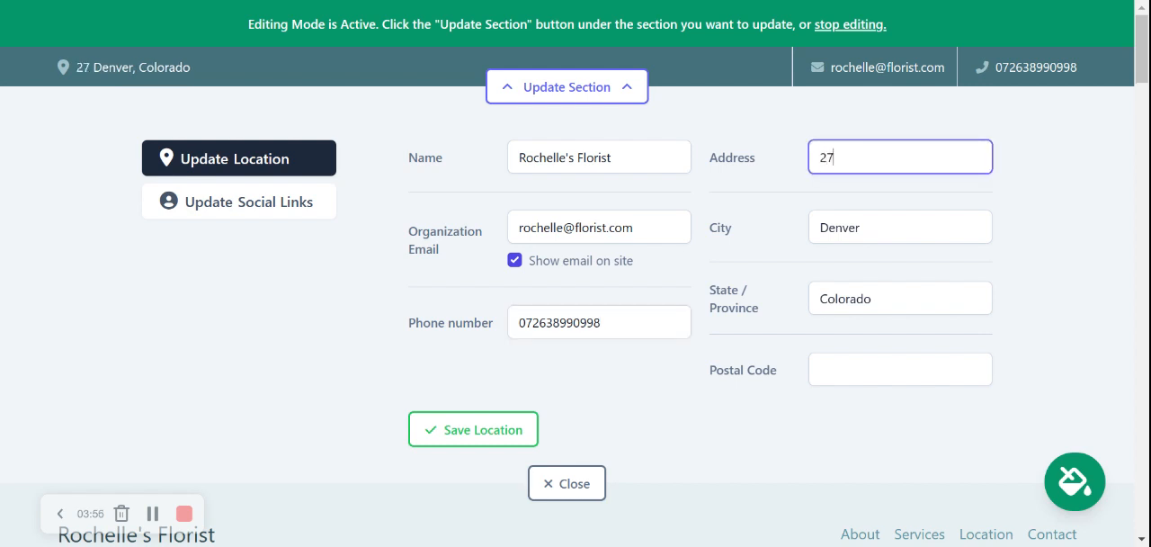
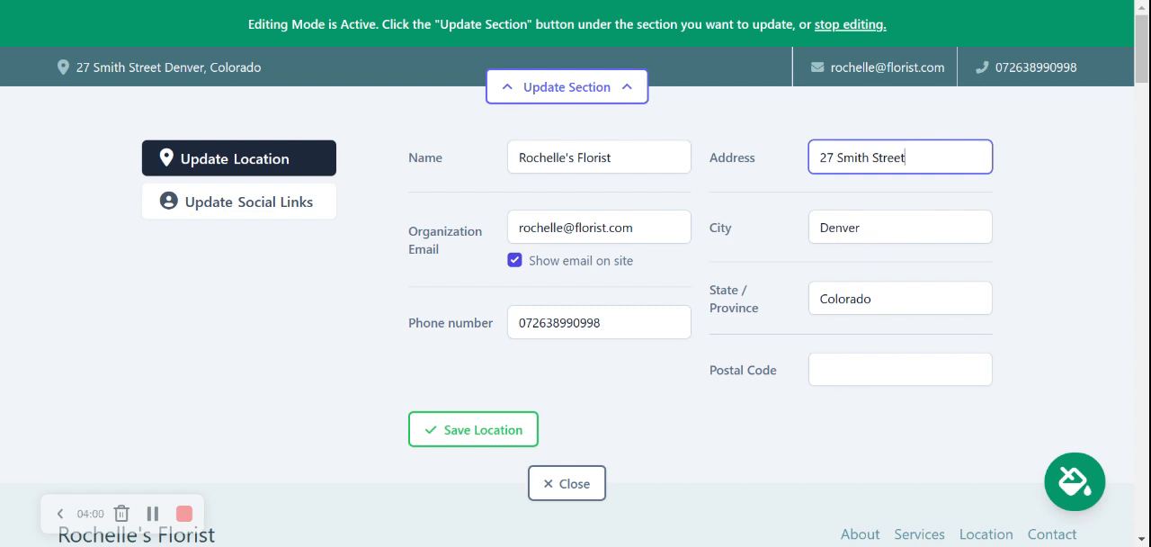
left_click(901, 369)
type("40556")
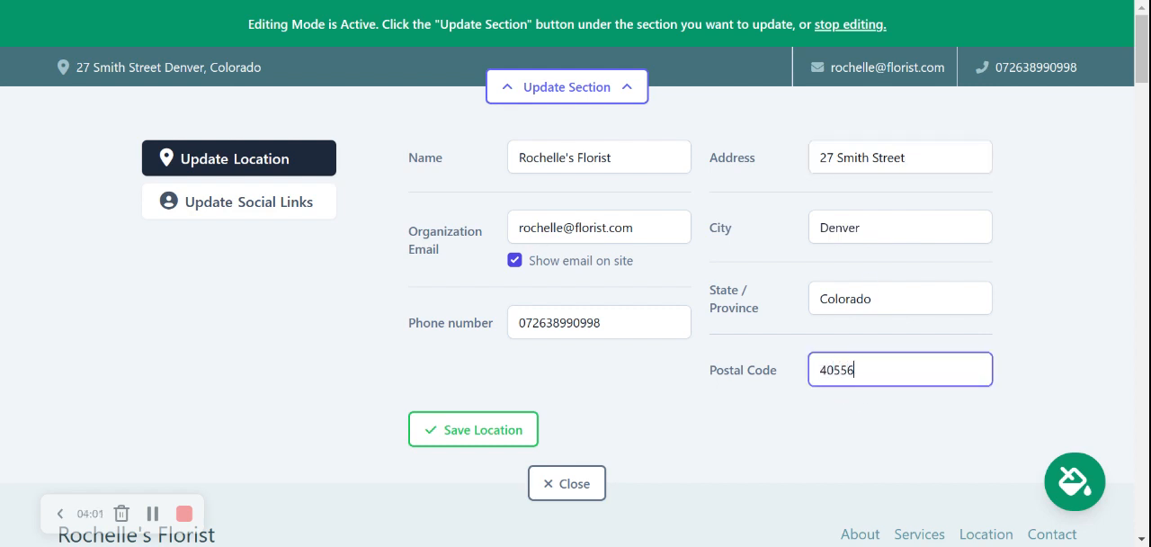
left_click(300, 362)
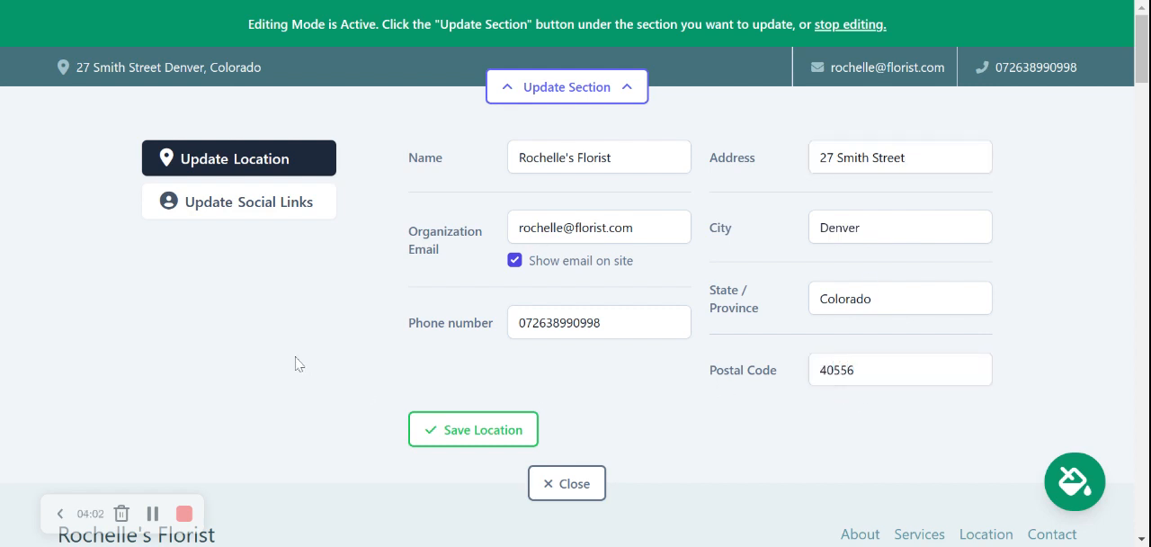
left_click(481, 431)
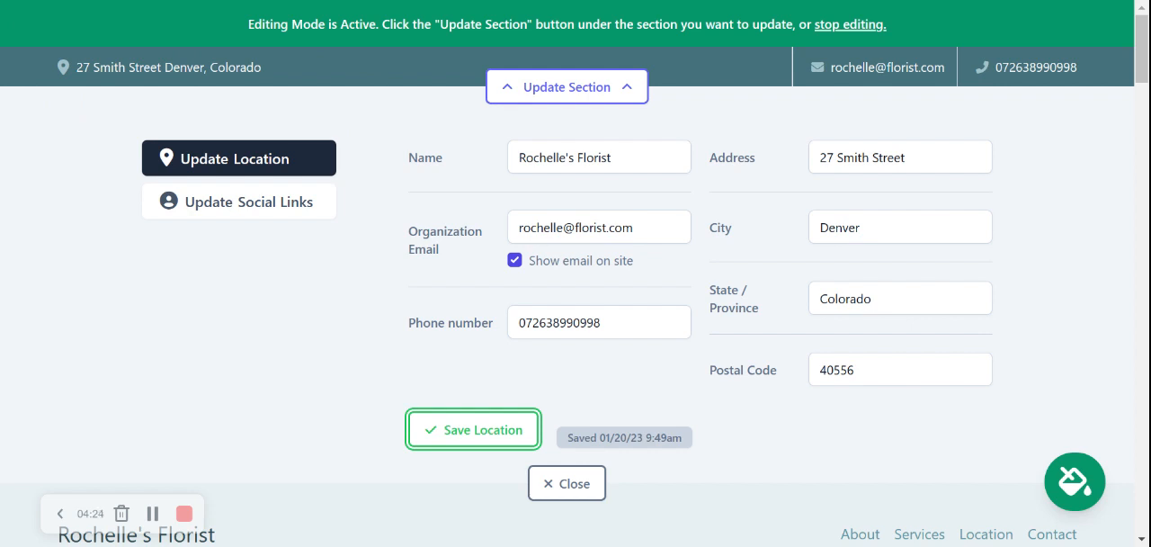
Step: Open the contact bar's social links and set the Instagram account to "mightysites"
left_click(266, 214)
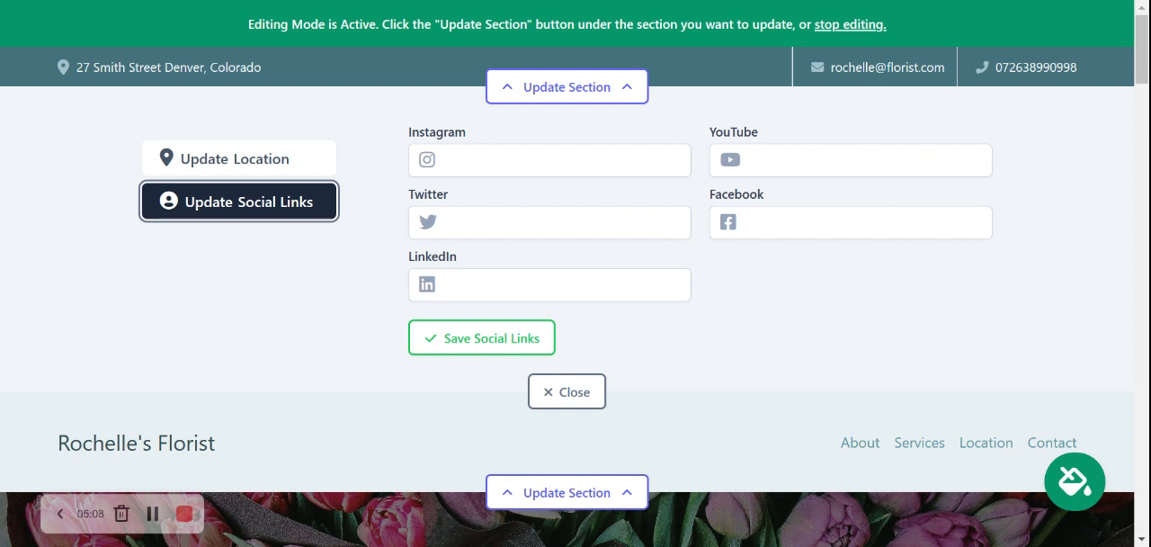
left_click(515, 161)
type("m")
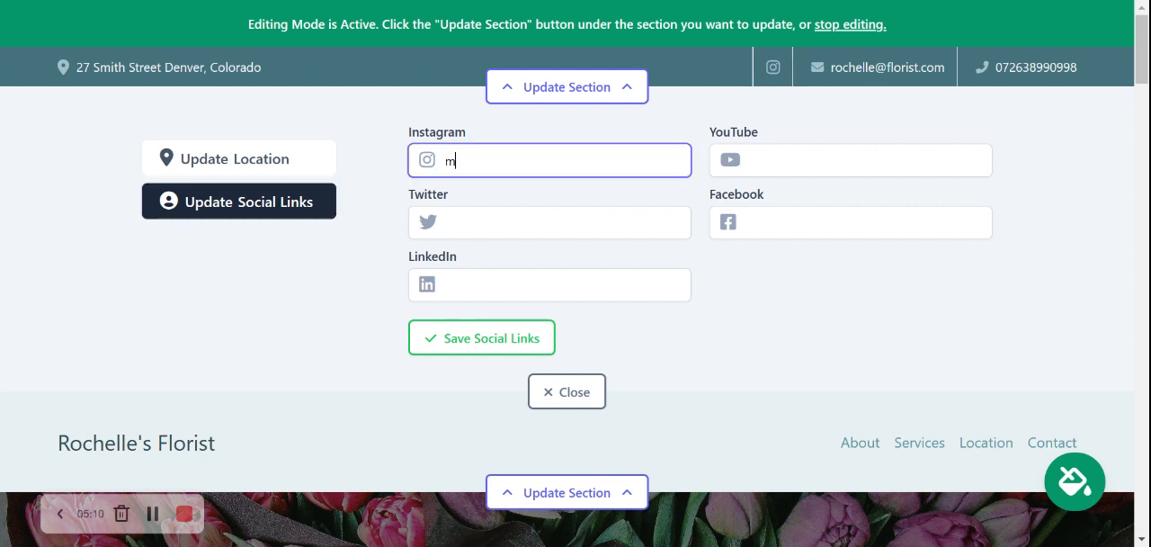
type("ightysites")
key("Return")
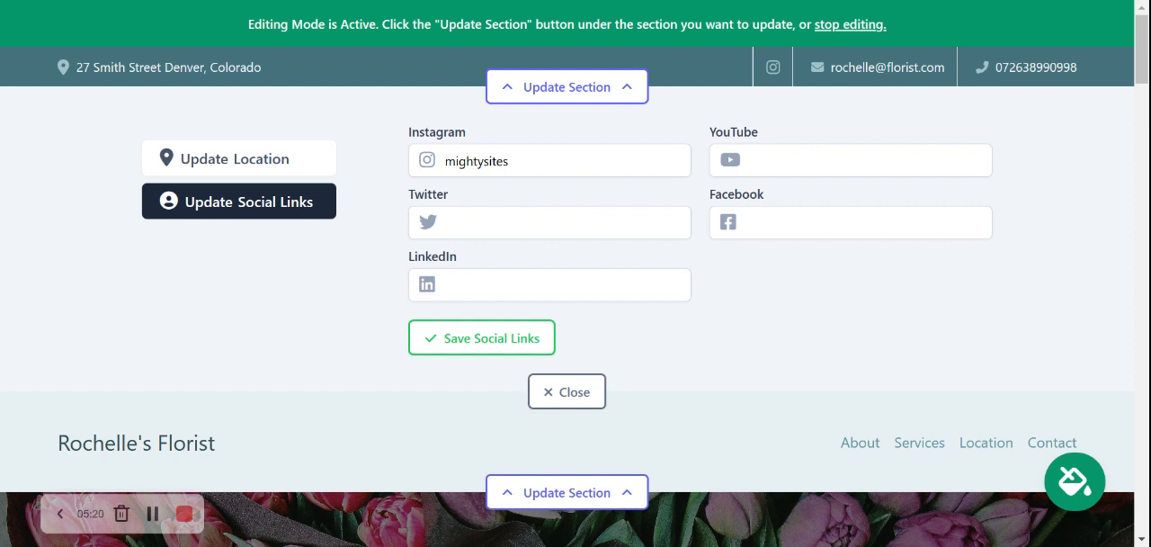
Step: Set the Twitter account to "mightysites_usa", save the social links and close the section editor
left_click(522, 223)
type("mightysites")
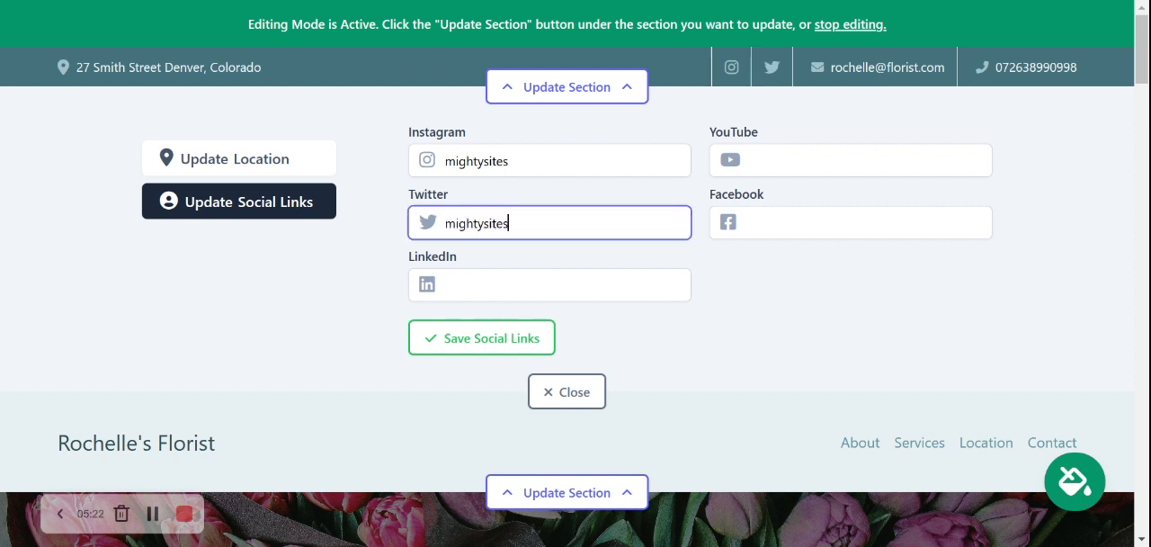
type("_usa")
key("Return")
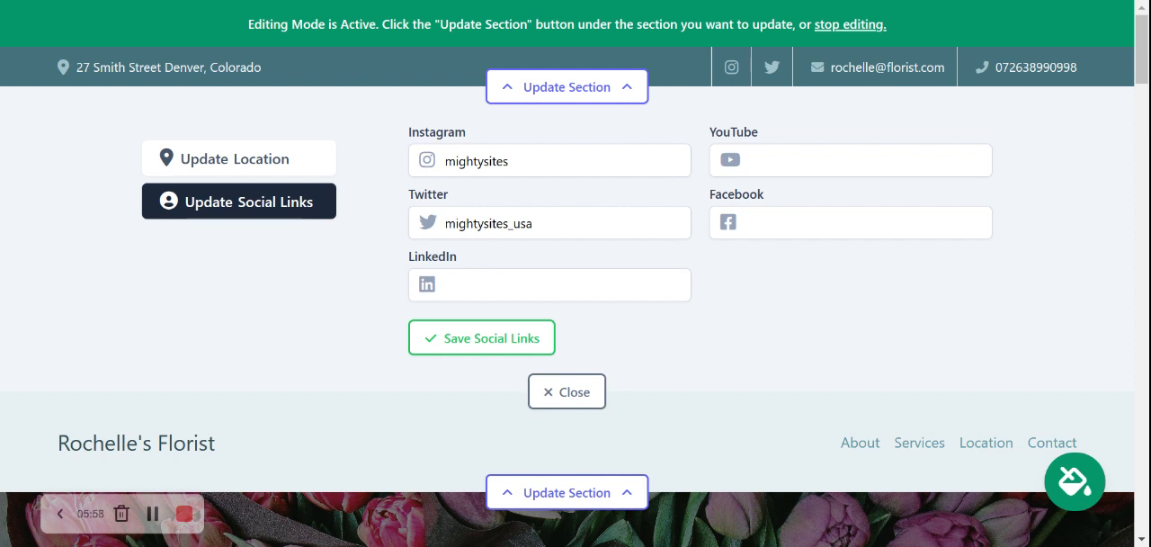
left_click(480, 344)
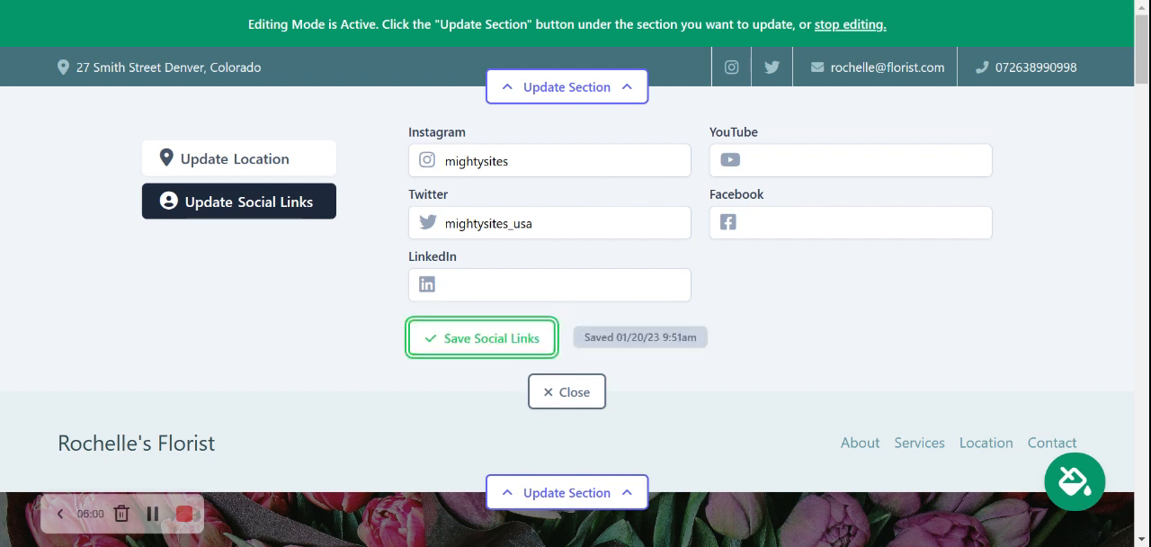
left_click(552, 392)
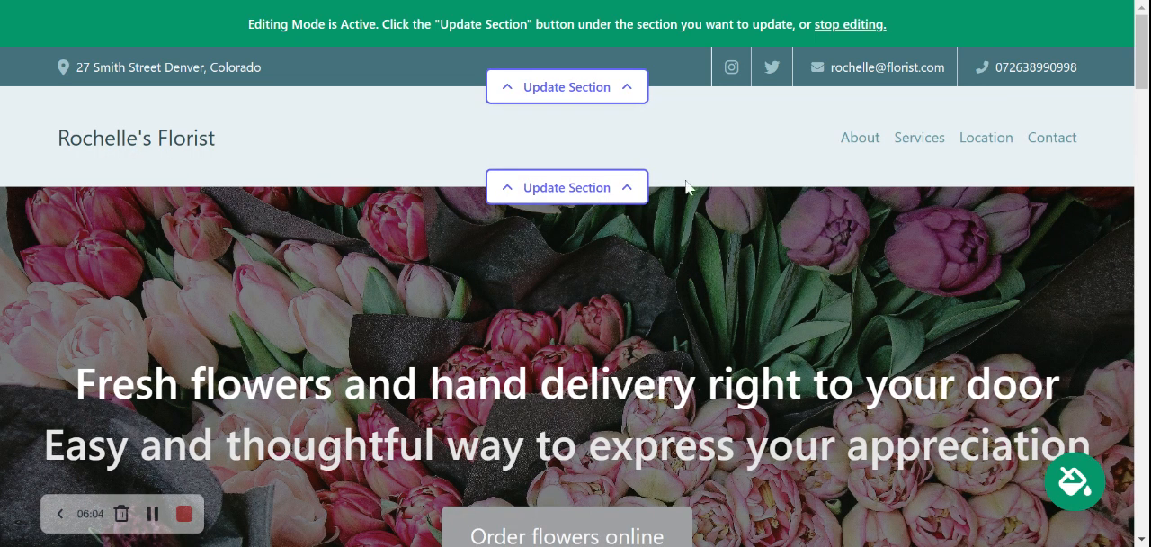
Step: Review the action and PDF link options for a new header menu item, cancel the link choice and save the menu
left_click(588, 189)
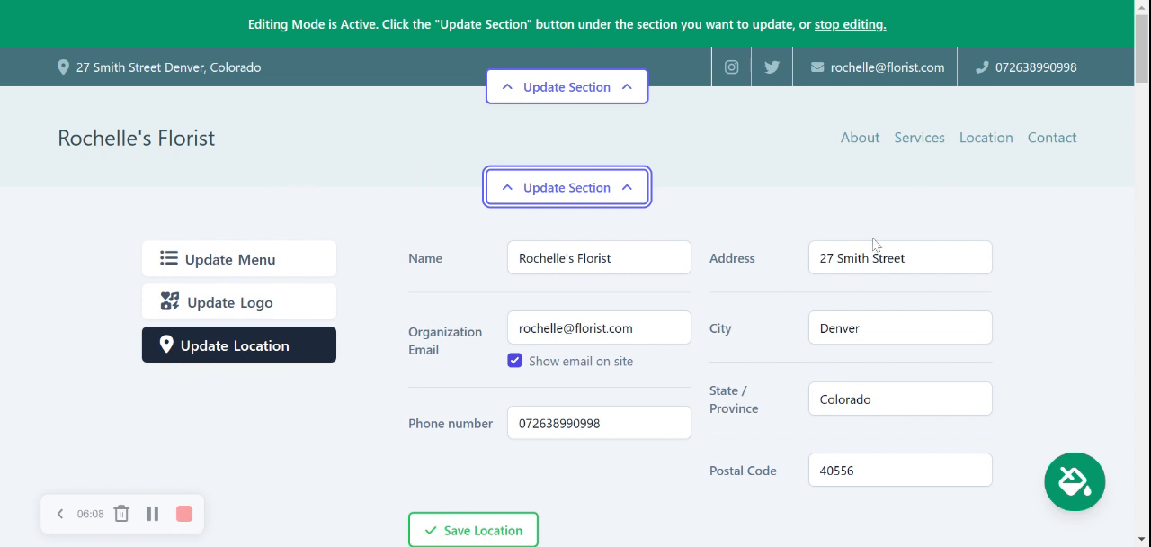
left_click(292, 265)
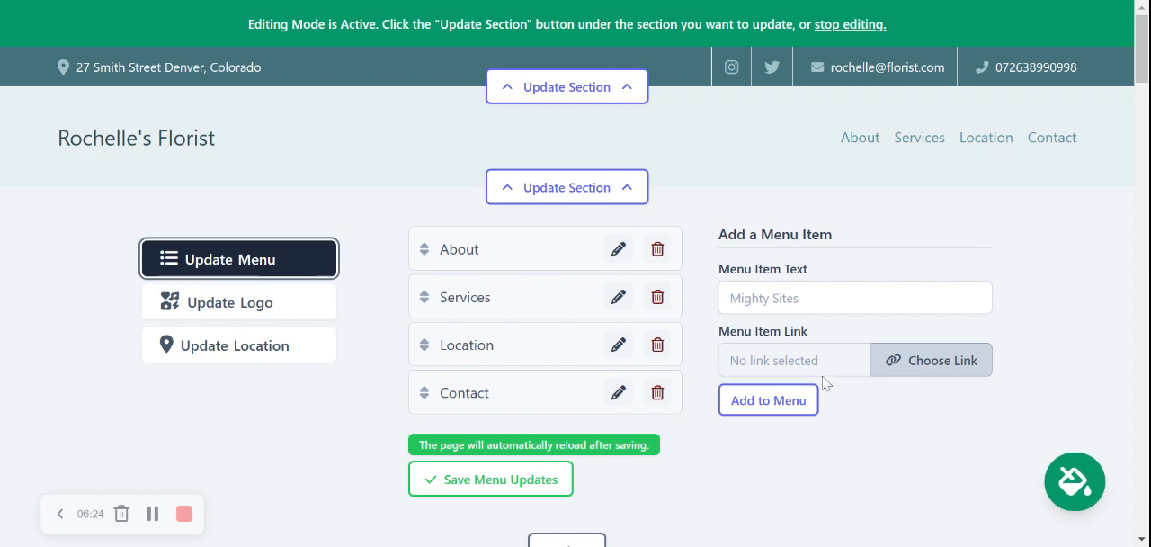
left_click(916, 370)
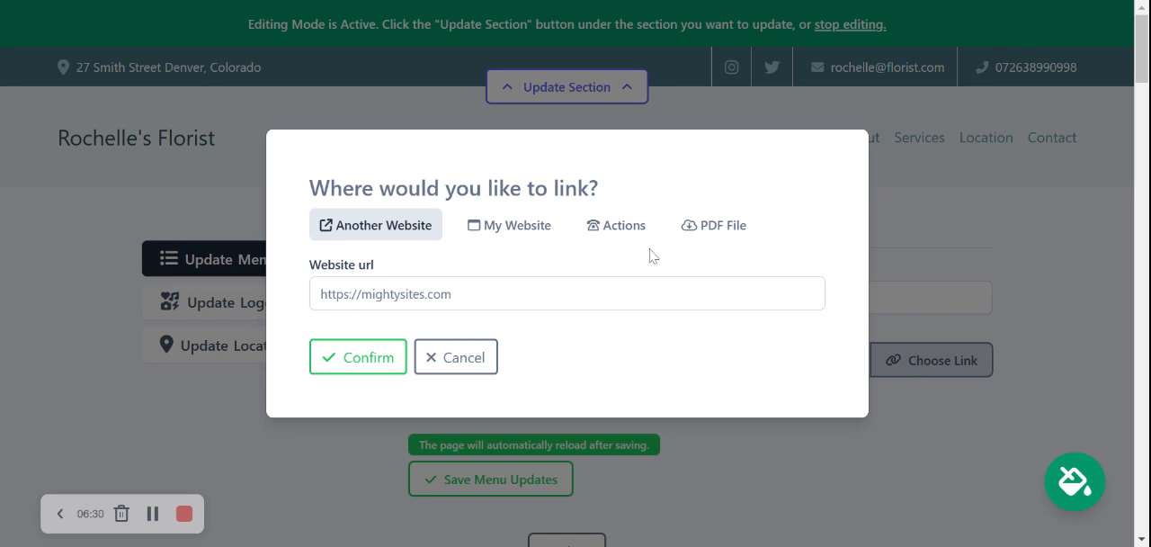
left_click(619, 227)
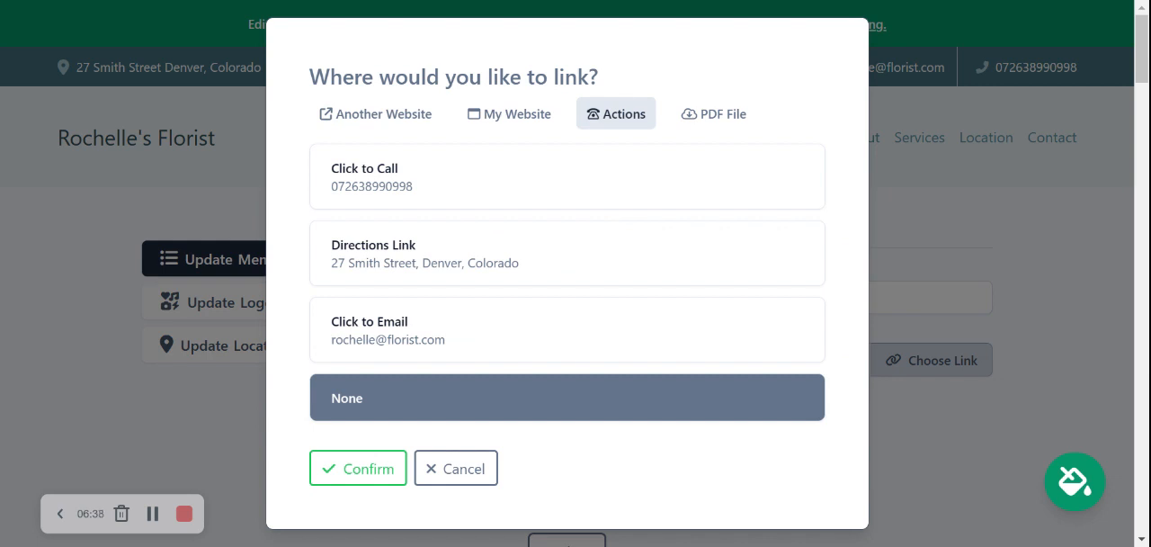
left_click(736, 121)
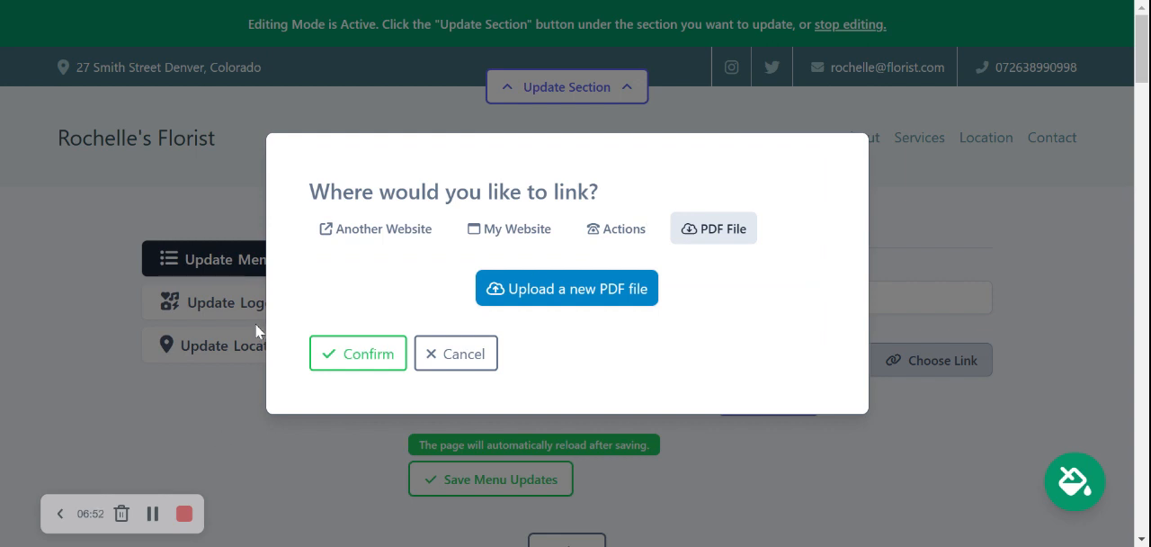
left_click(447, 356)
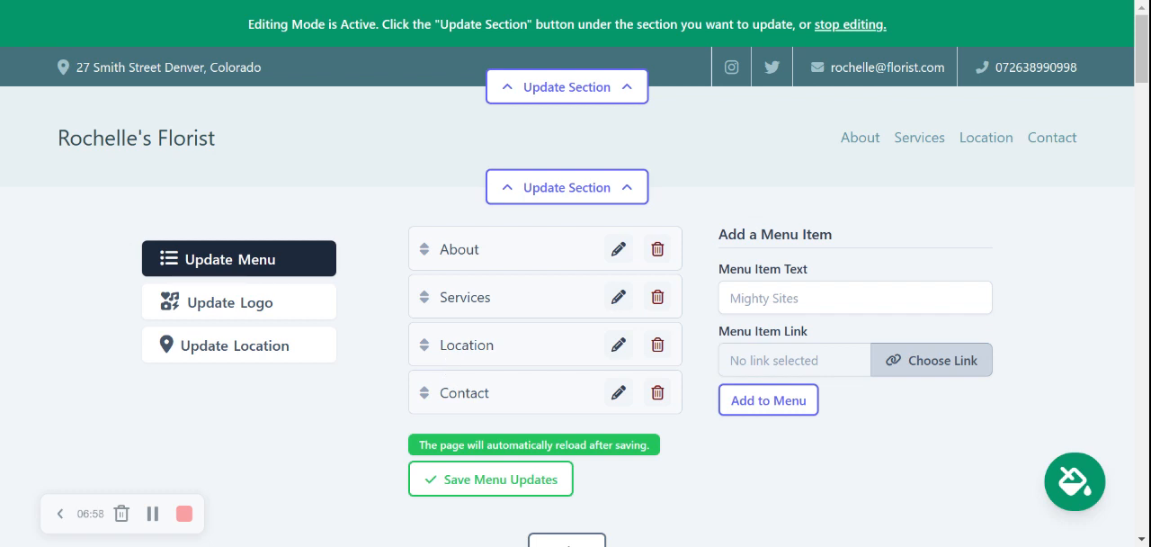
left_click(477, 486)
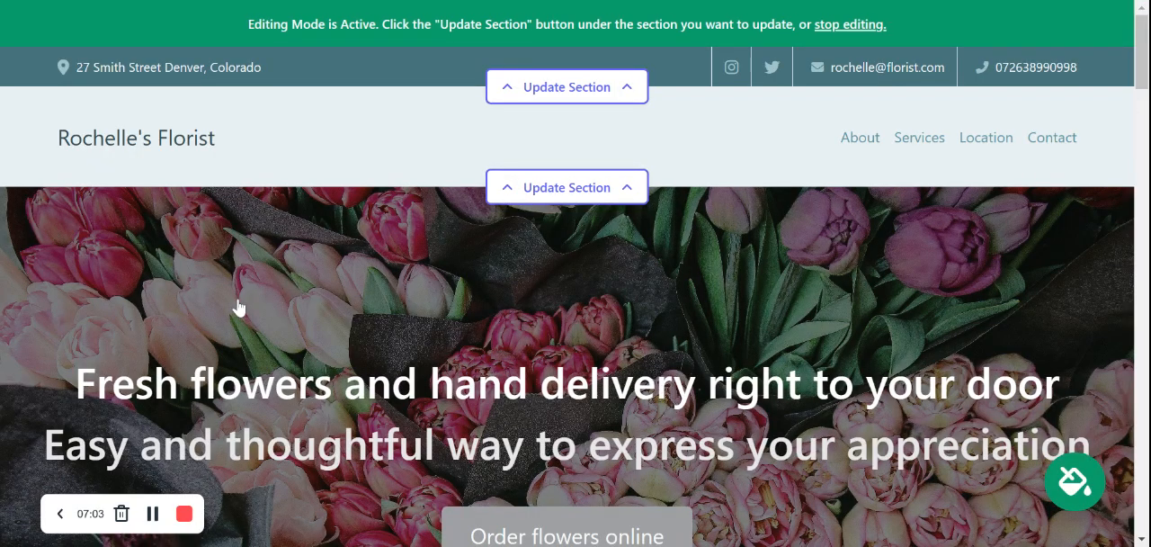
Step: Review the header section's logo upload and location options, save the location details and close the section editor
left_click(568, 186)
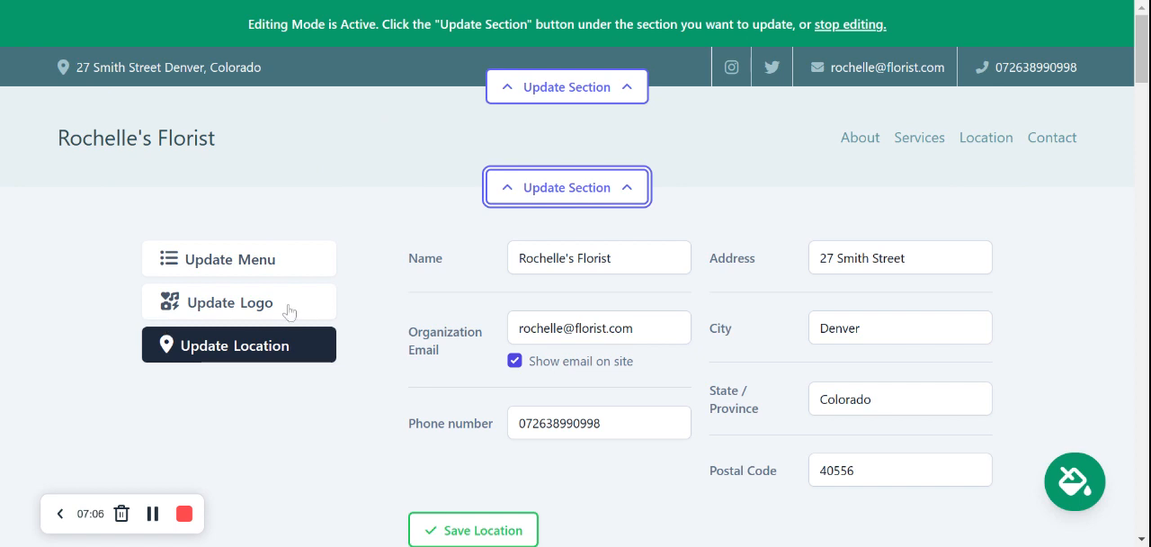
left_click(289, 309)
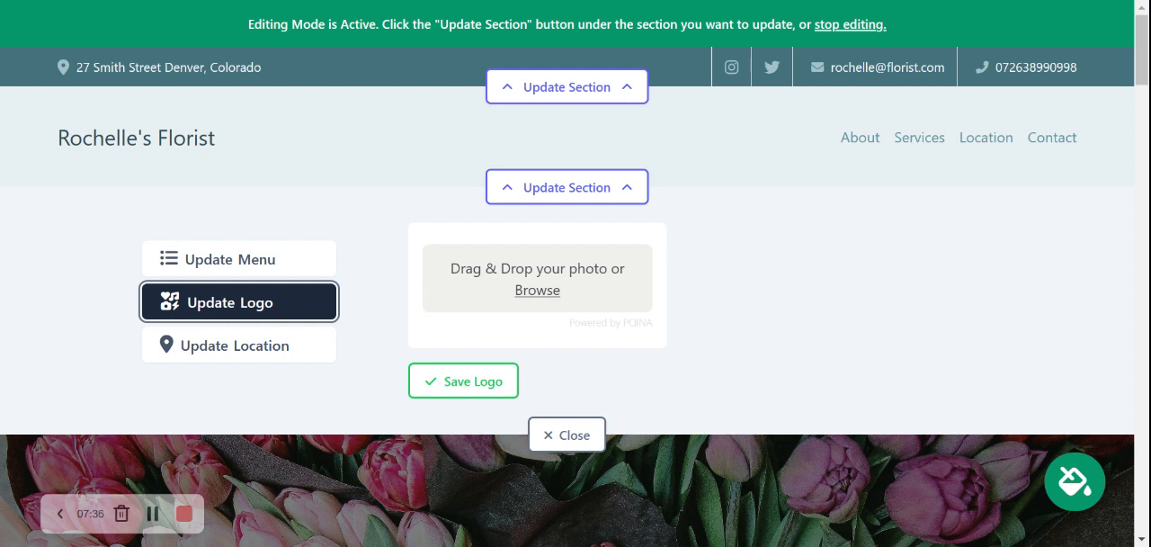
left_click(303, 351)
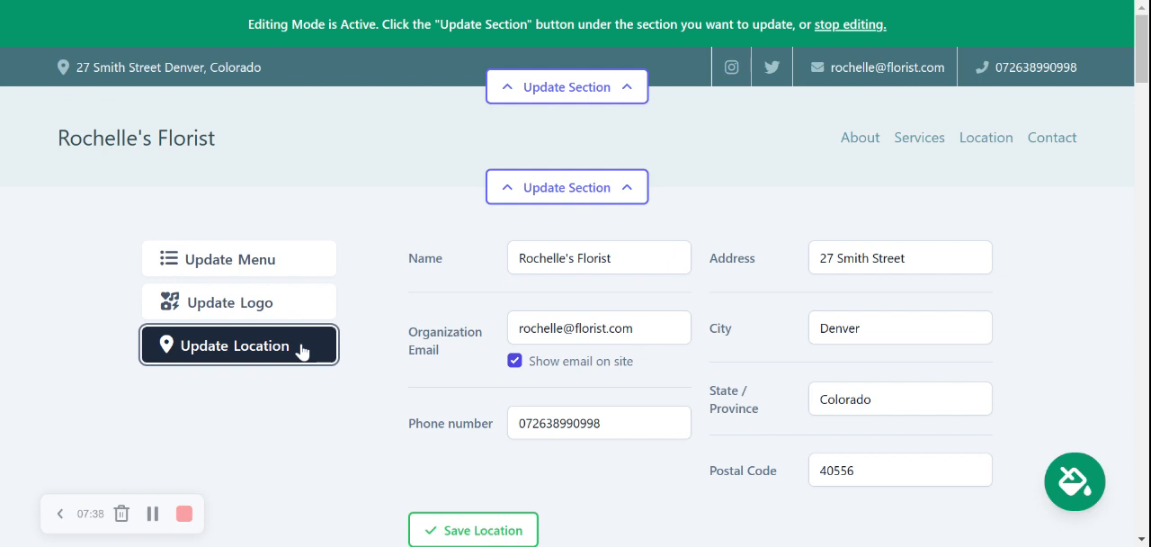
left_click(504, 532)
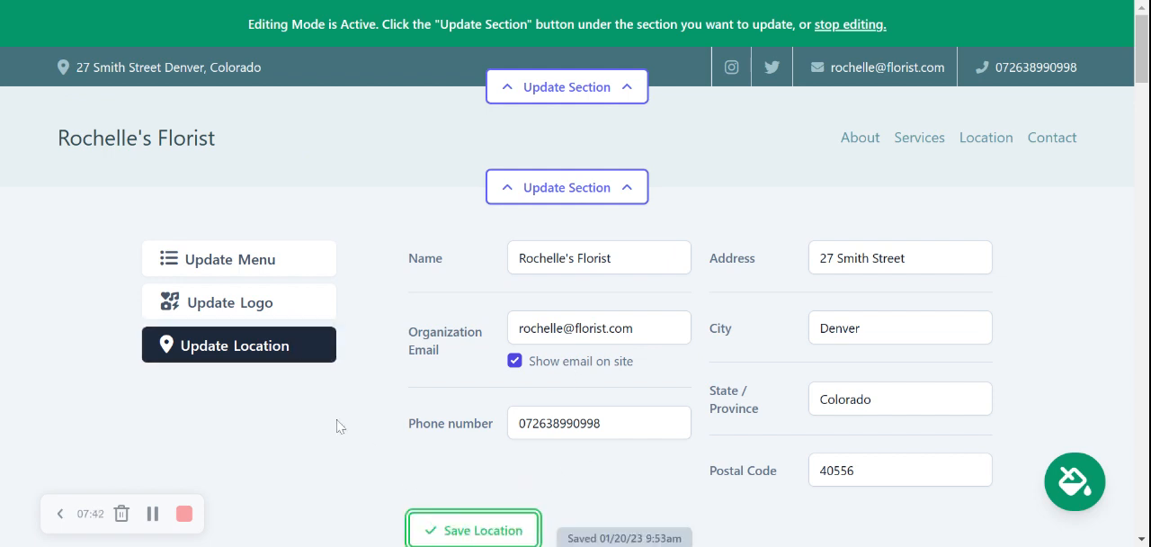
scroll(339, 426, "down", 4)
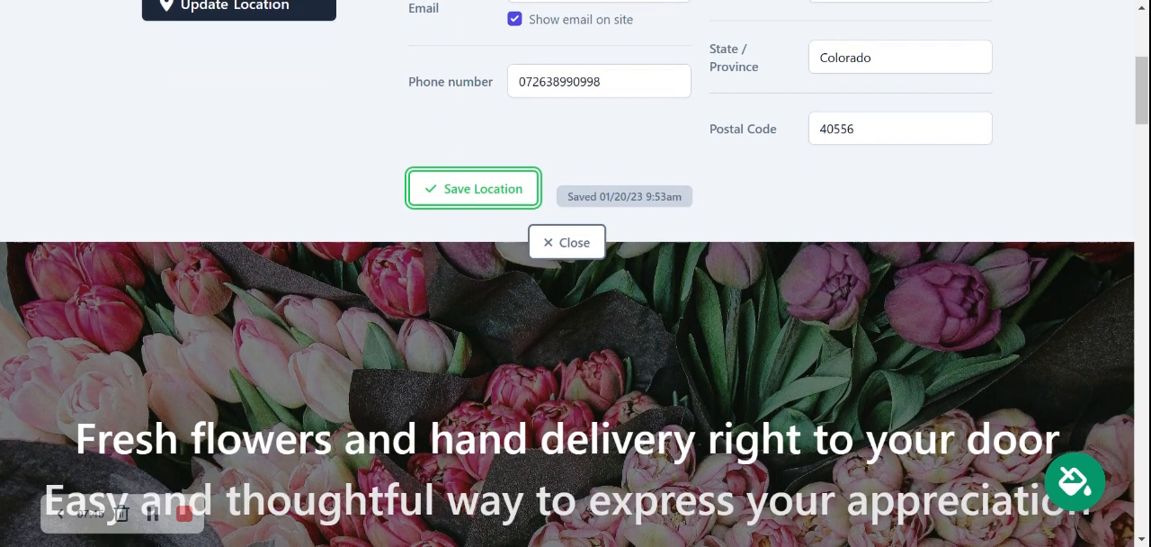
left_click(566, 249)
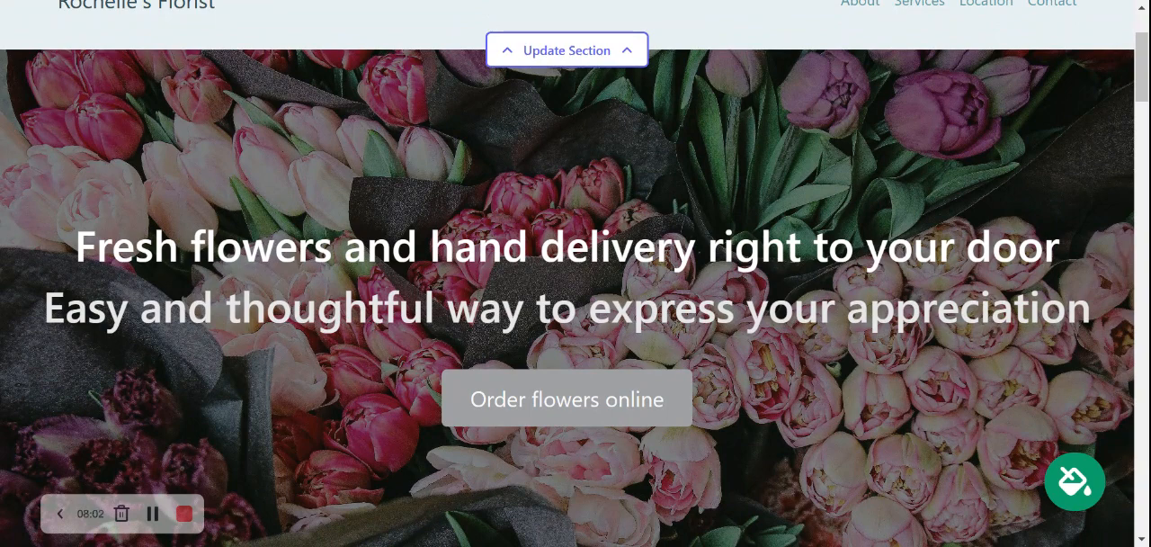
Step: Open the hero section's content for editing and set its title to "Floral Services Trusted in The Community for 25+ years!"
scroll(573, 465, "down", 2)
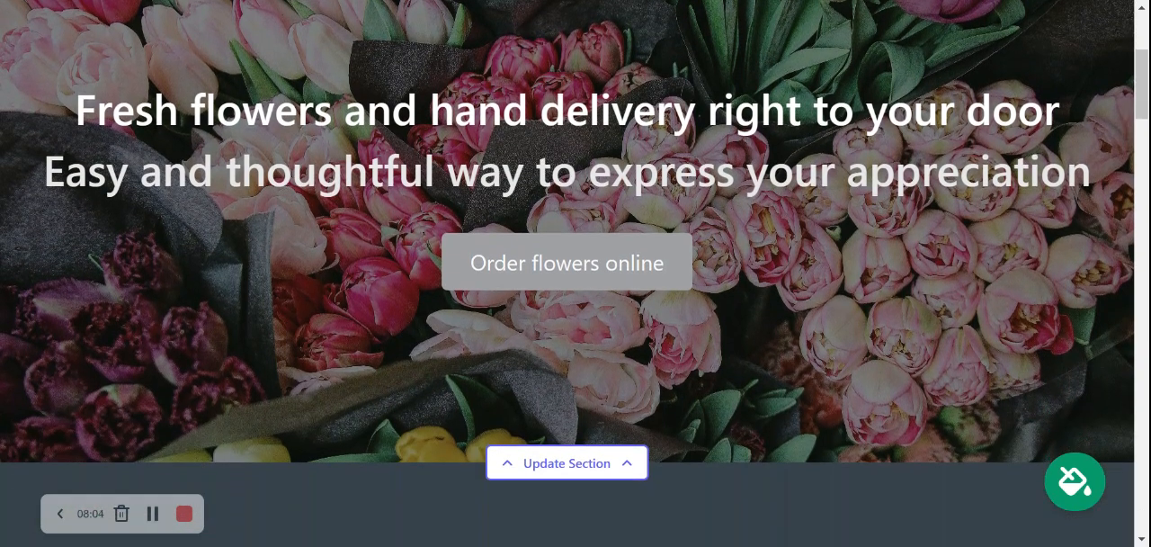
left_click(576, 464)
scroll(280, 322, "down", 4)
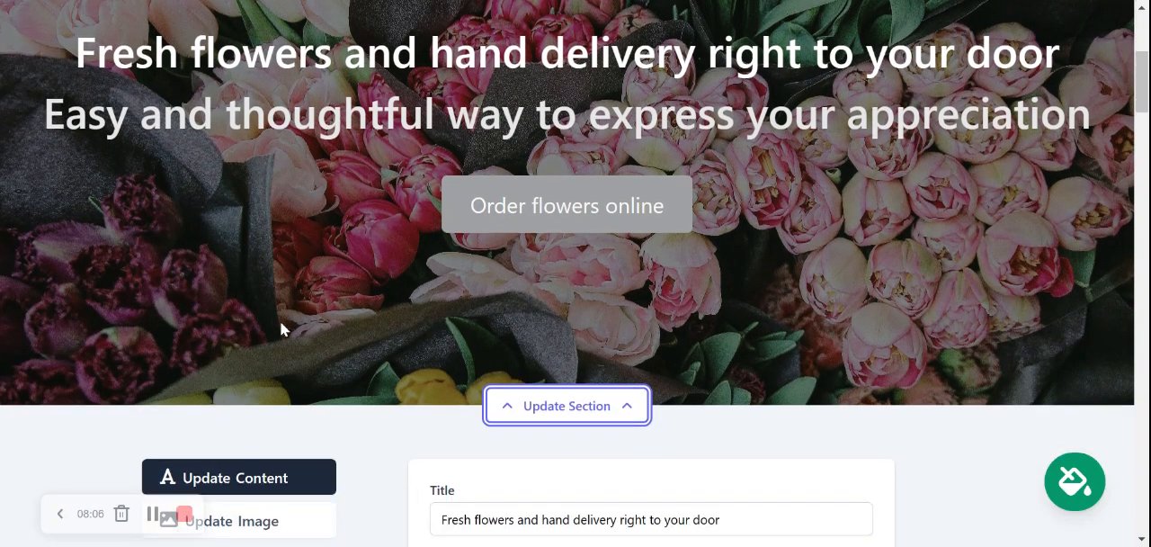
scroll(281, 329, "down", 1)
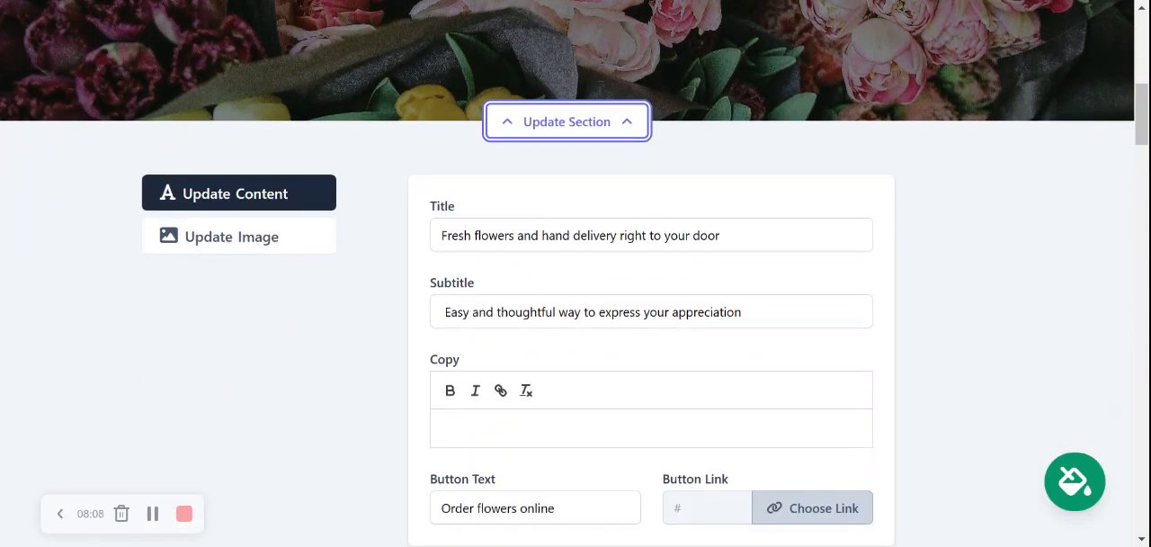
triple_click(595, 236)
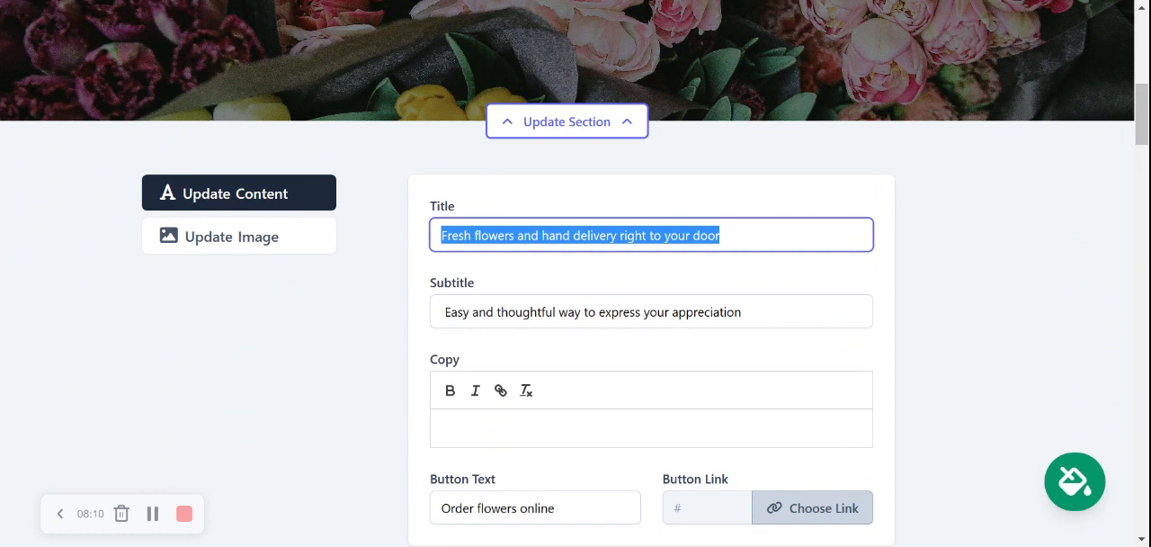
type("Floral Ser")
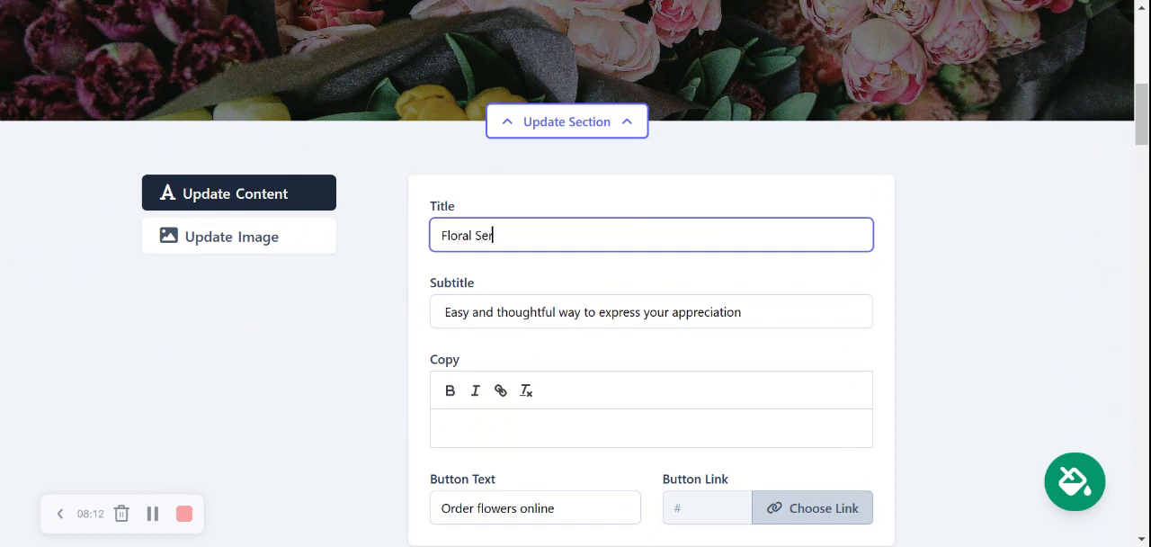
type("vices Trusted in The Cint")
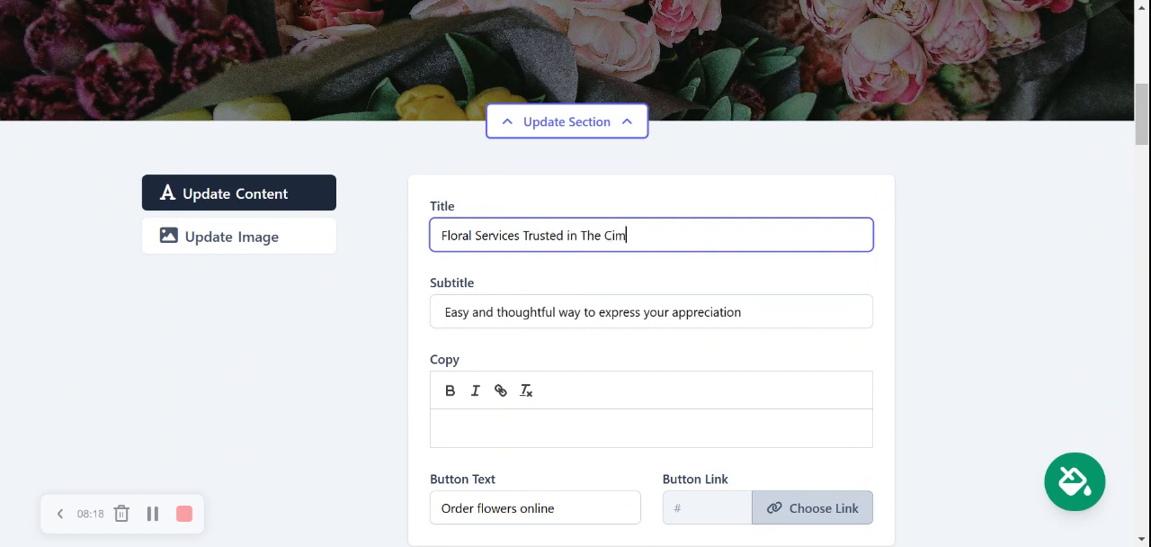
key("BackSpace")
key("BackSpace")
key("BackSpace")
type("ommunity for 25")
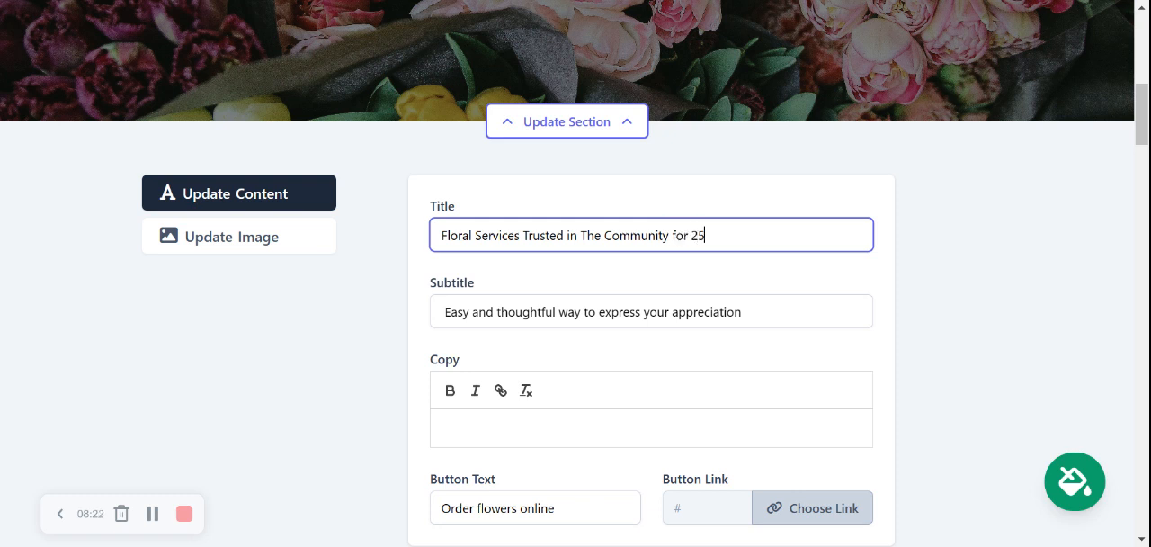
type("+ years")
scroll(576, 270, "up", 1)
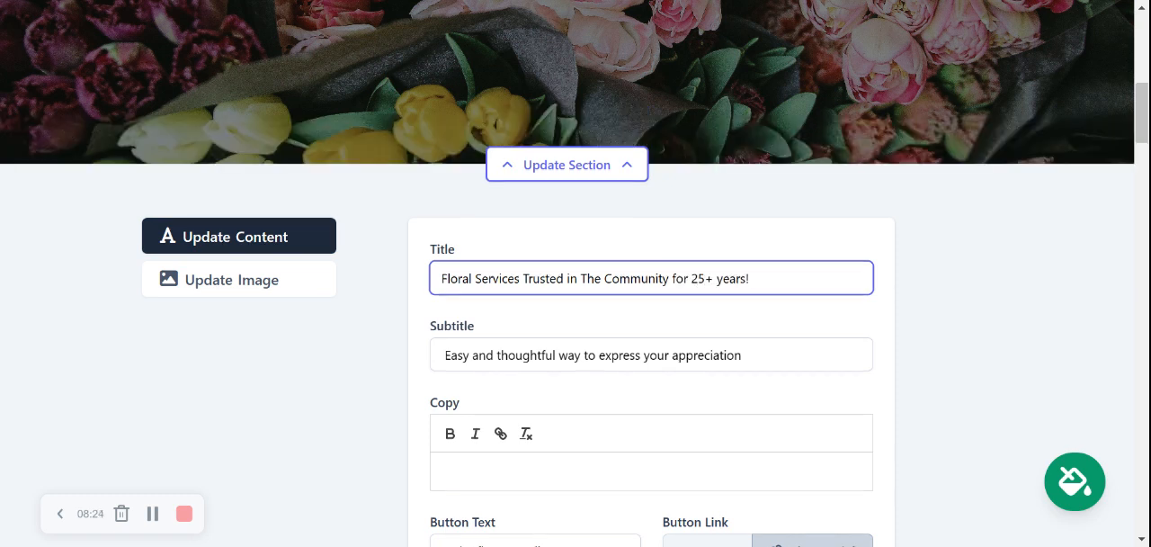
type("!")
Step: Check the hero section's text, subtitle and button fields, and save the content
scroll(576, 270, "down", 3)
scroll(576, 270, "up", 1)
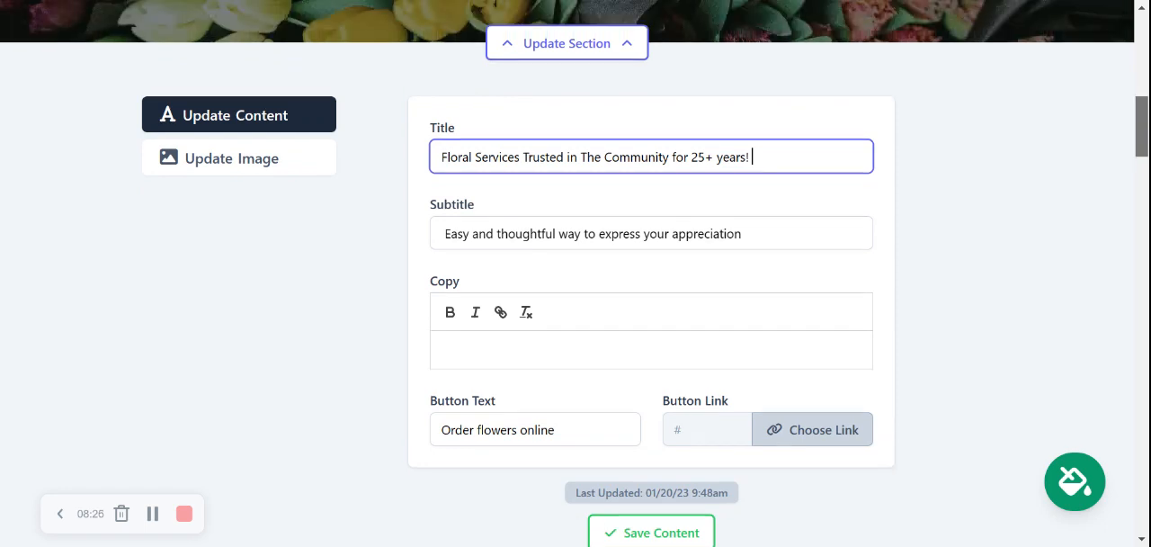
scroll(576, 270, "down", 1)
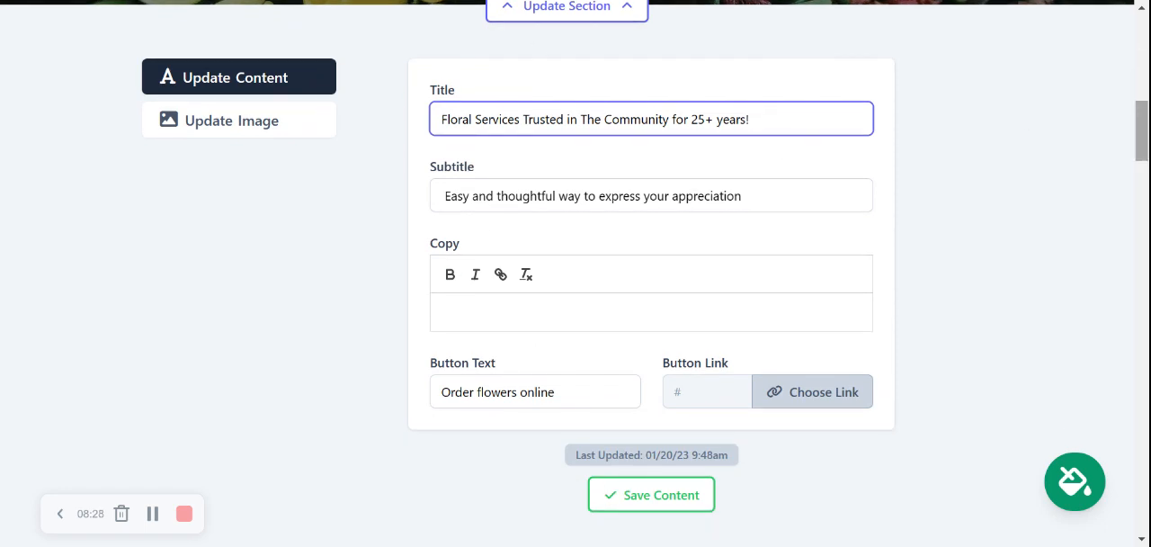
scroll(576, 270, "up", 6)
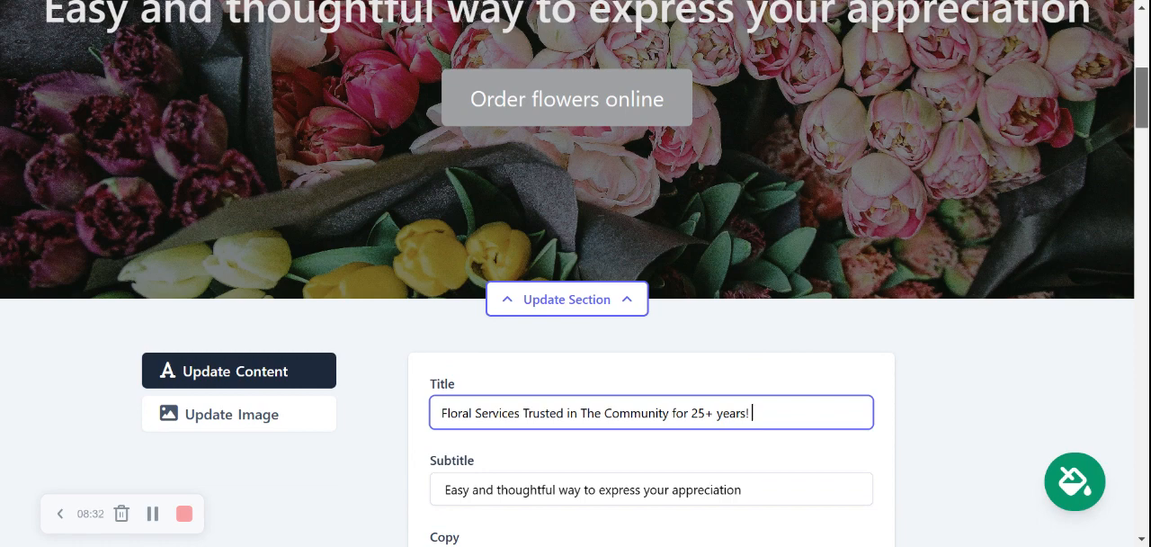
scroll(453, 101, "down", 4)
scroll(576, 270, "up", 4)
scroll(576, 270, "down", 4)
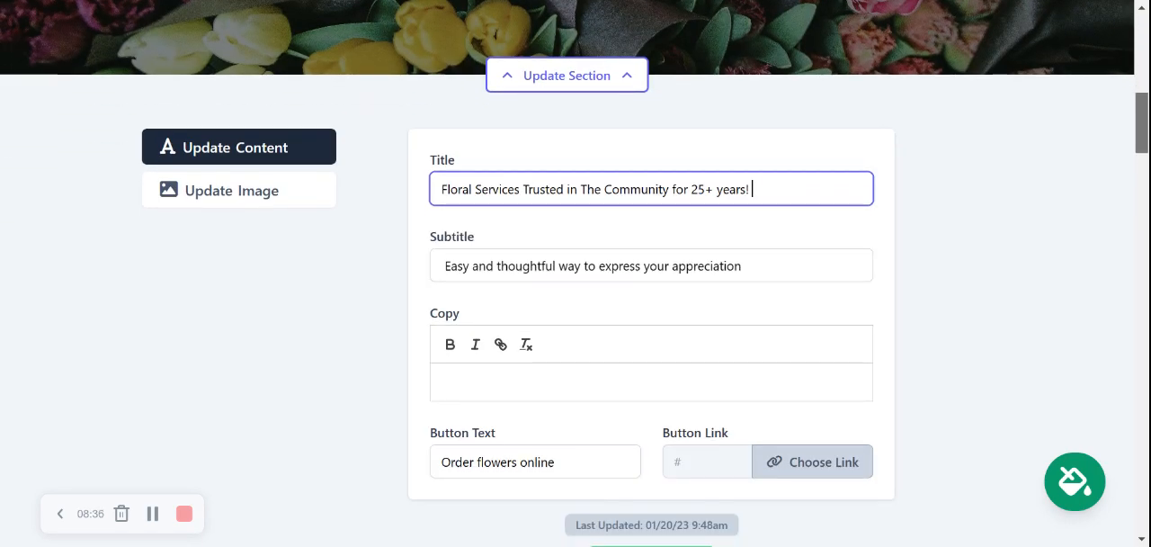
scroll(708, 422, "down", 2)
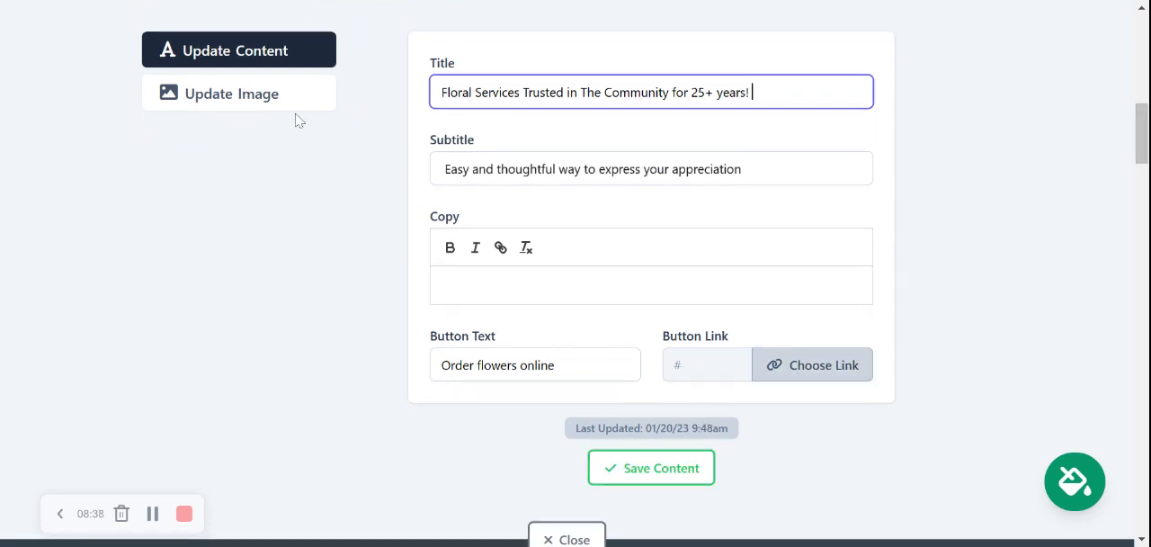
left_click(699, 470)
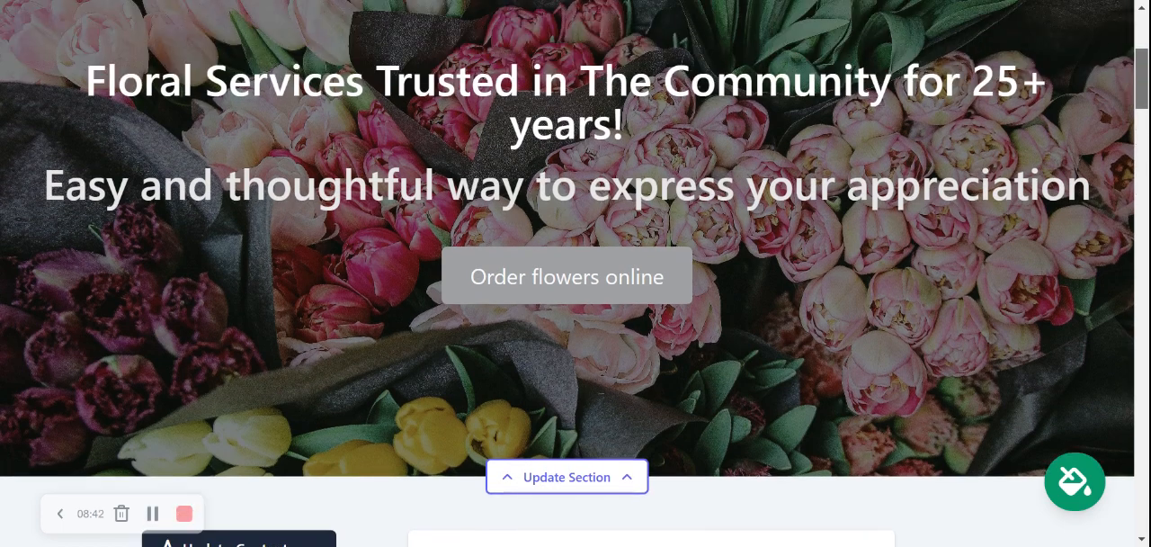
Step: Open the hero section's image options and browse the photo library's results for "Florist"
scroll(247, 246, "down", 4)
left_click(250, 244)
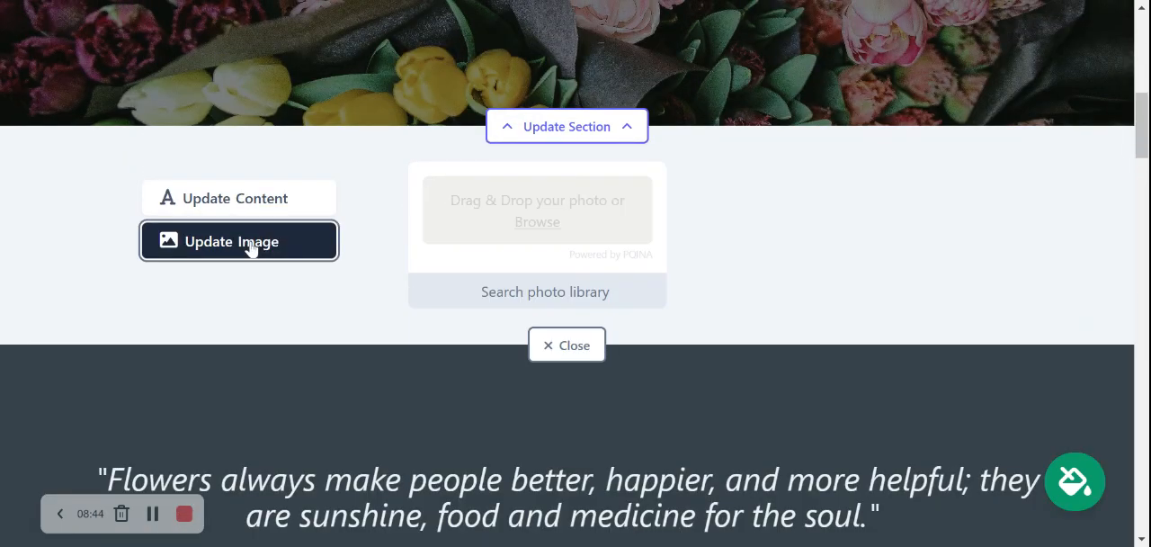
scroll(1140, 126, "up", 2)
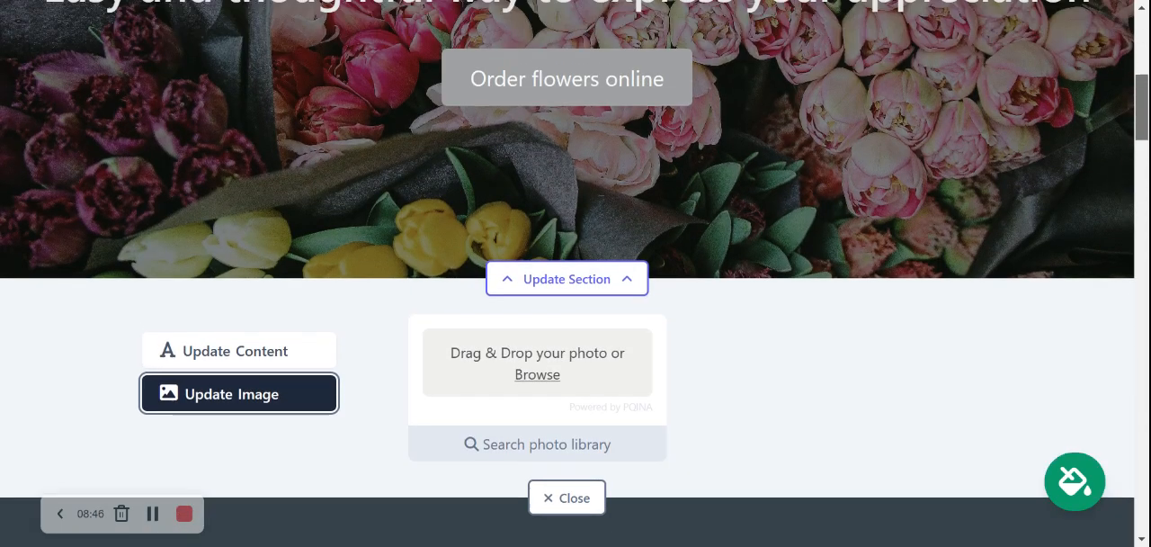
scroll(576, 274, "up", 2)
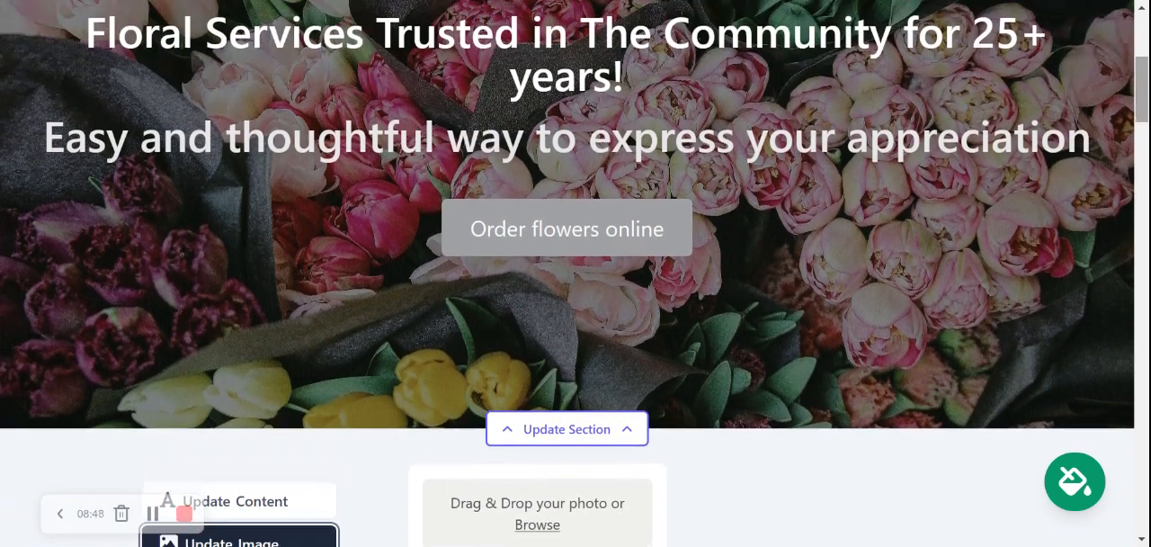
scroll(575, 274, "down", 3)
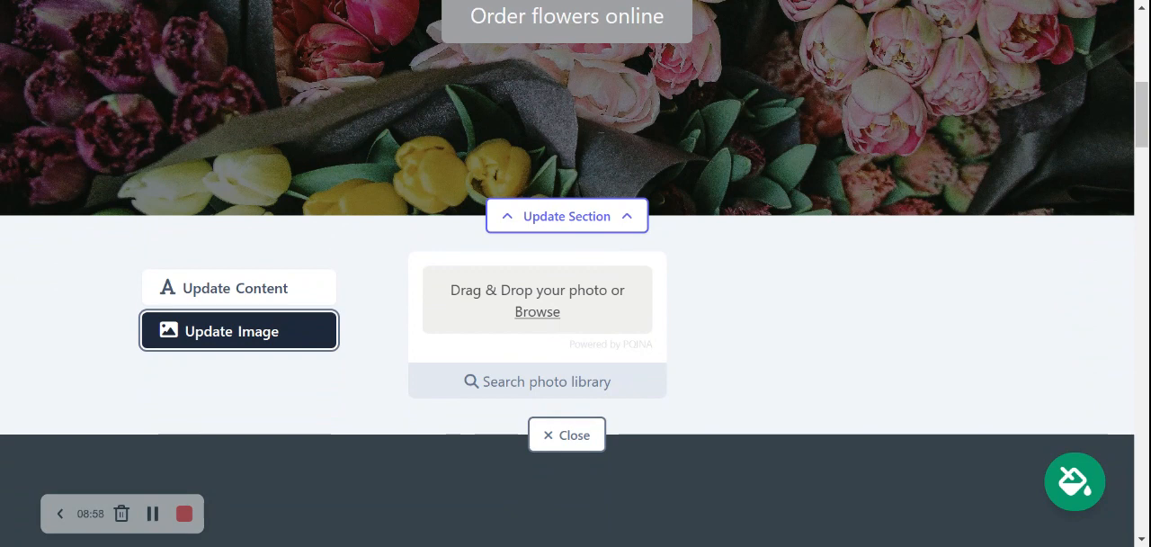
left_click(540, 378)
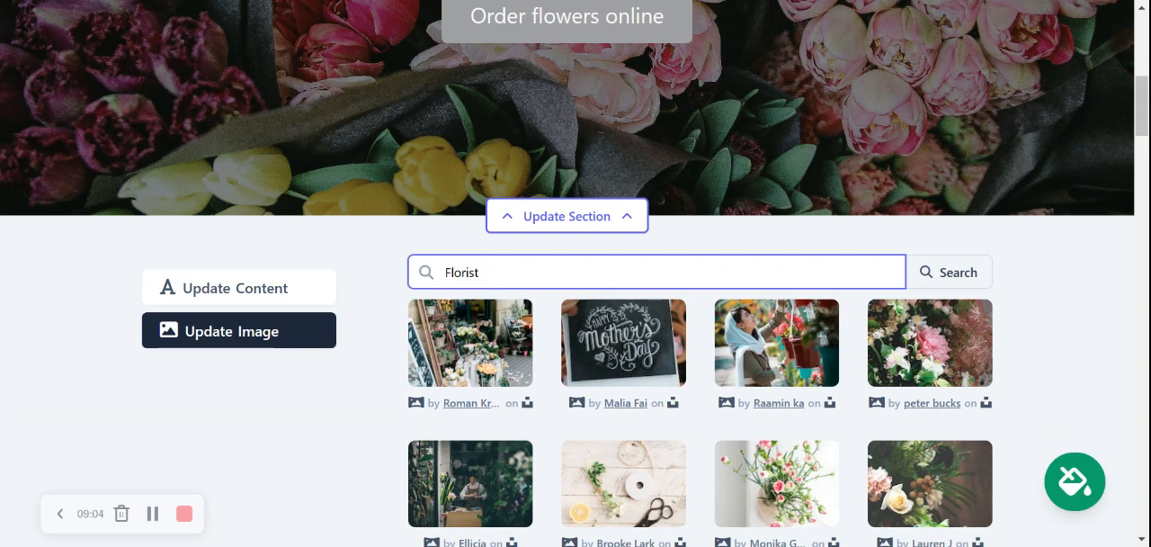
scroll(473, 80, "down", 3)
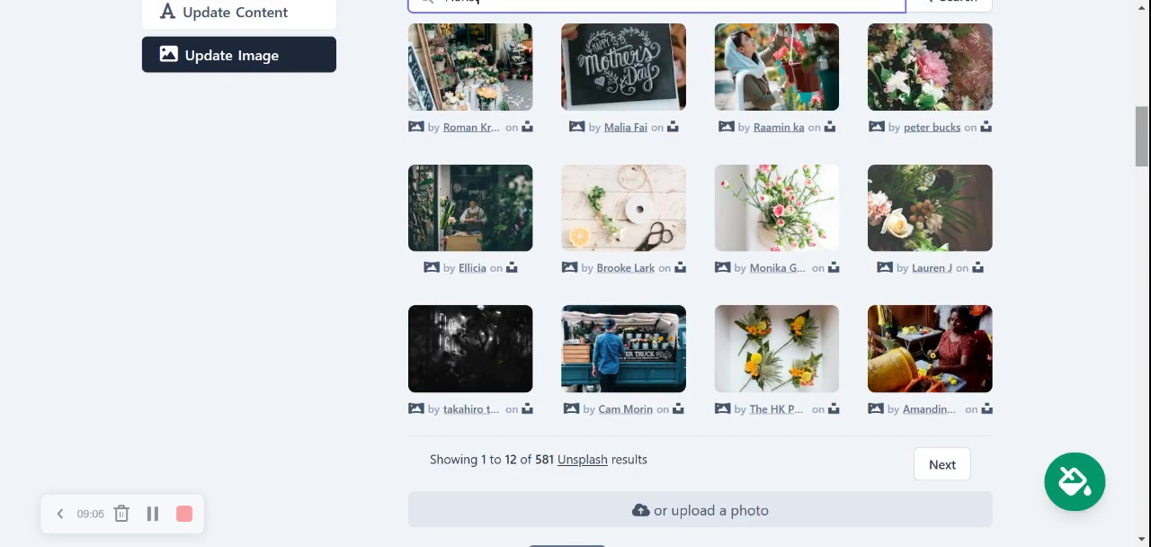
Step: Select the flower shop storefront photo, save it as the hero background image and close the section editor
left_click(473, 81)
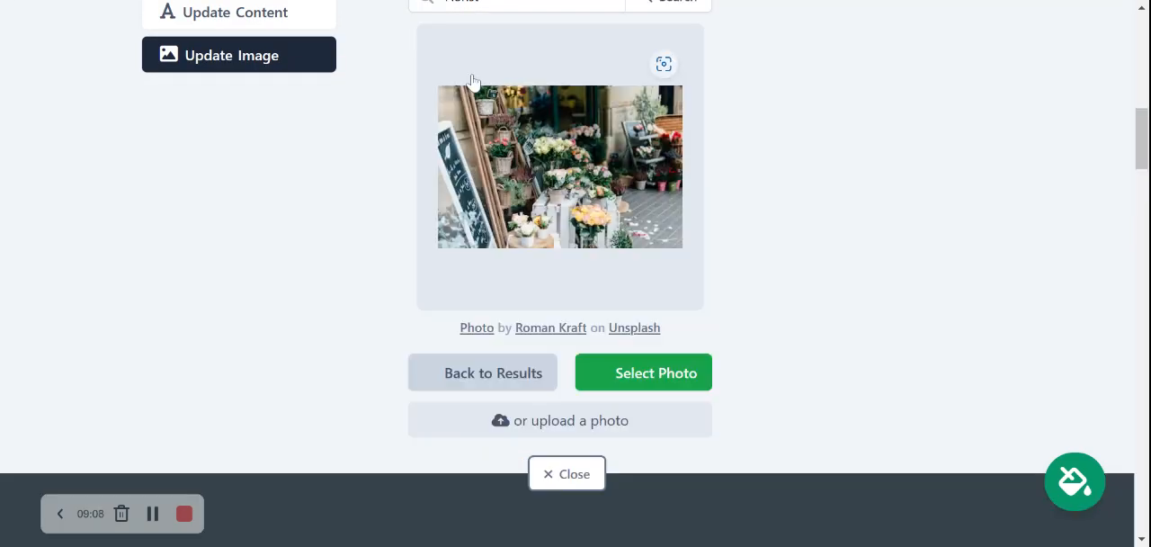
left_click(635, 379)
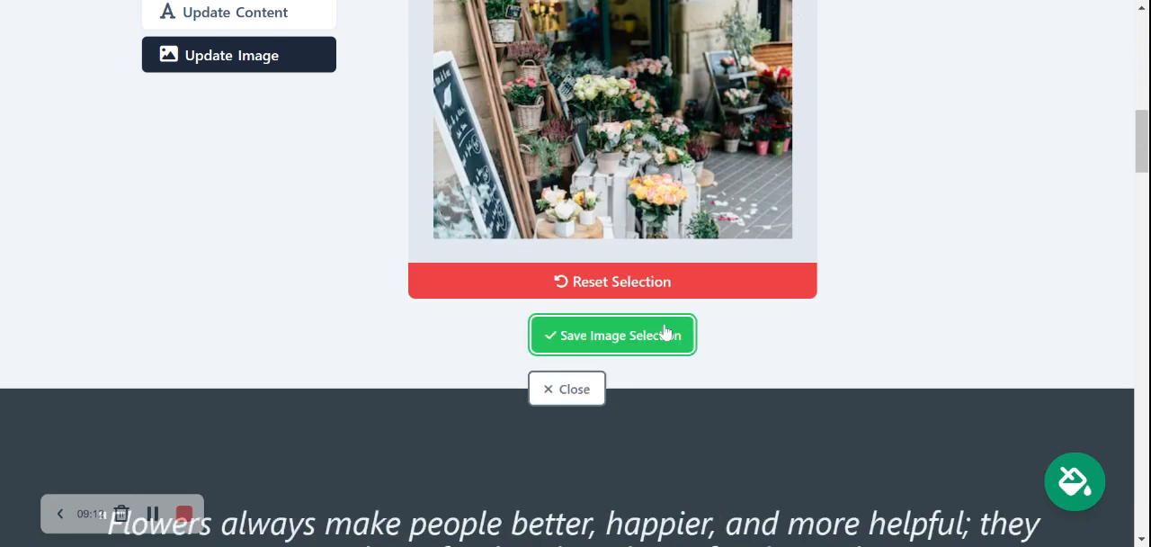
left_click(664, 335)
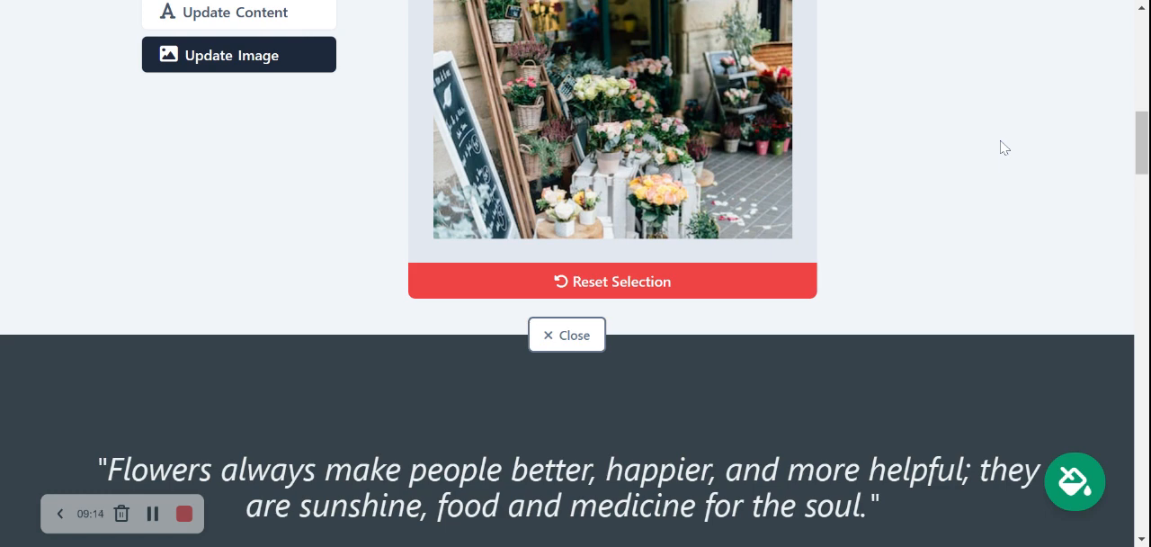
left_click_drag(1143, 142, 1144, 120)
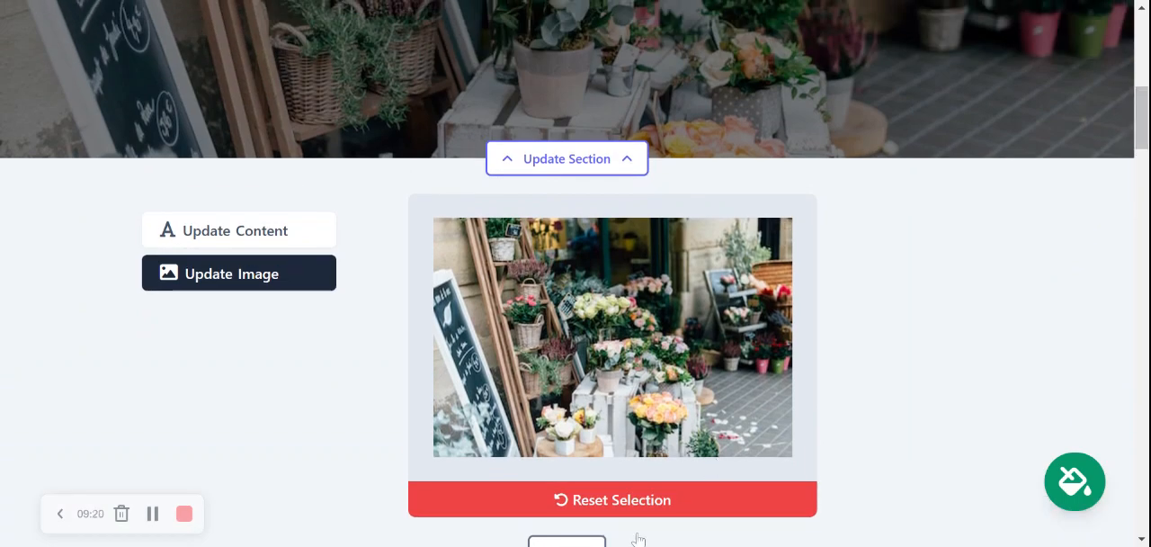
scroll(637, 540, "down", 1)
left_click(540, 483)
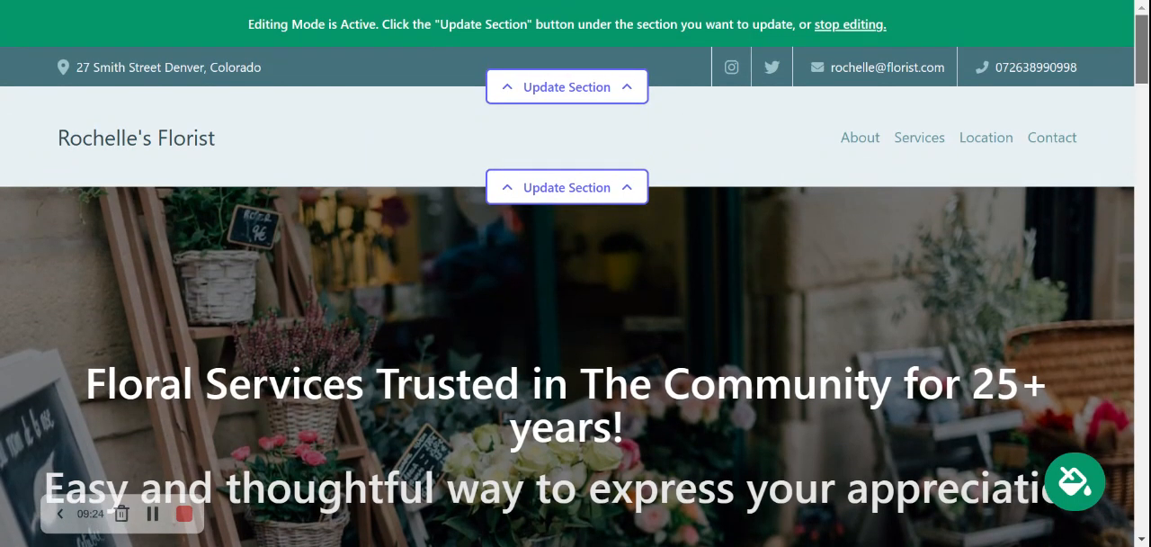
Step: Open the theme picker and preview the navy, teal, amber, bright blue and dark green colour themes on the hero section
left_click_drag(1146, 70, 1146, 112)
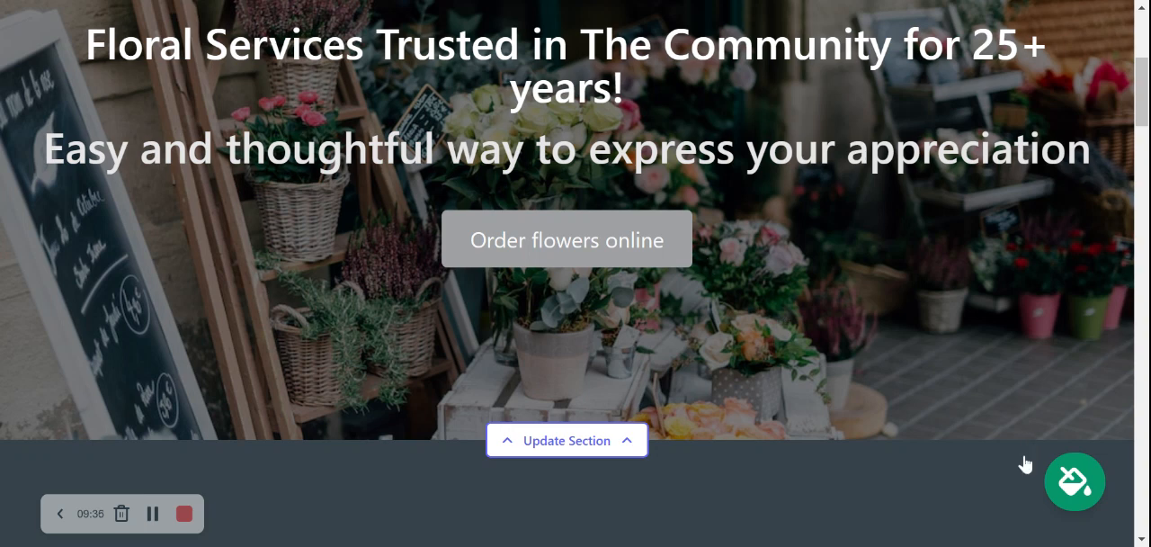
left_click(1074, 487)
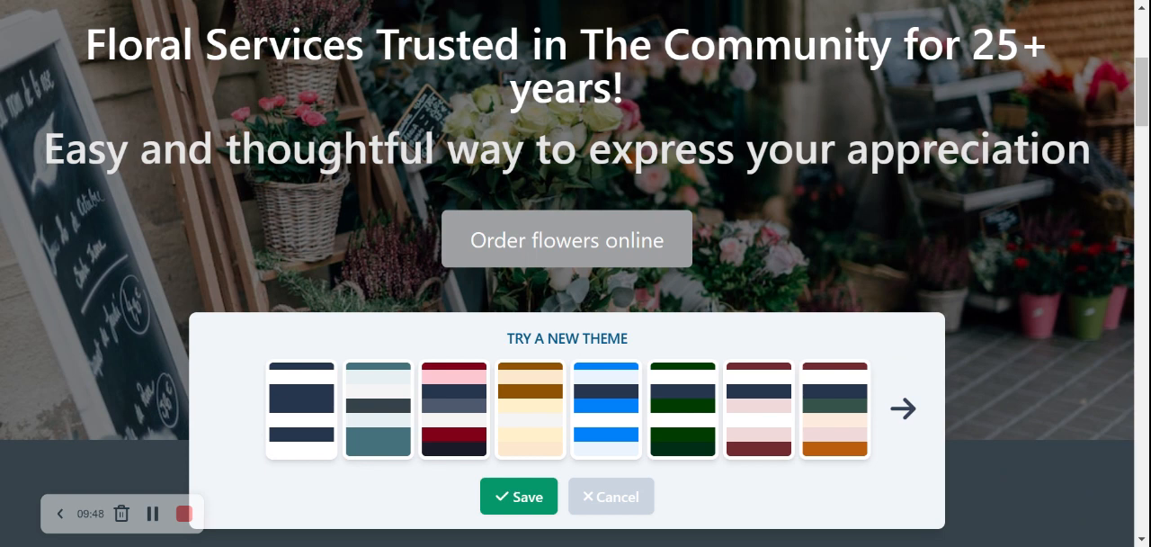
left_click(286, 419)
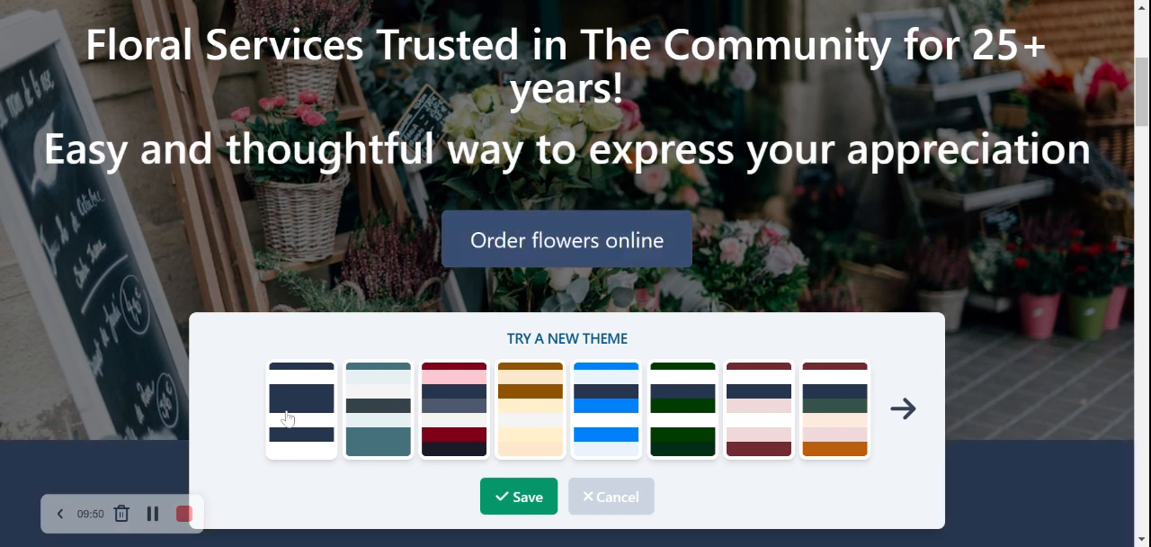
left_click(376, 413)
left_click(457, 414)
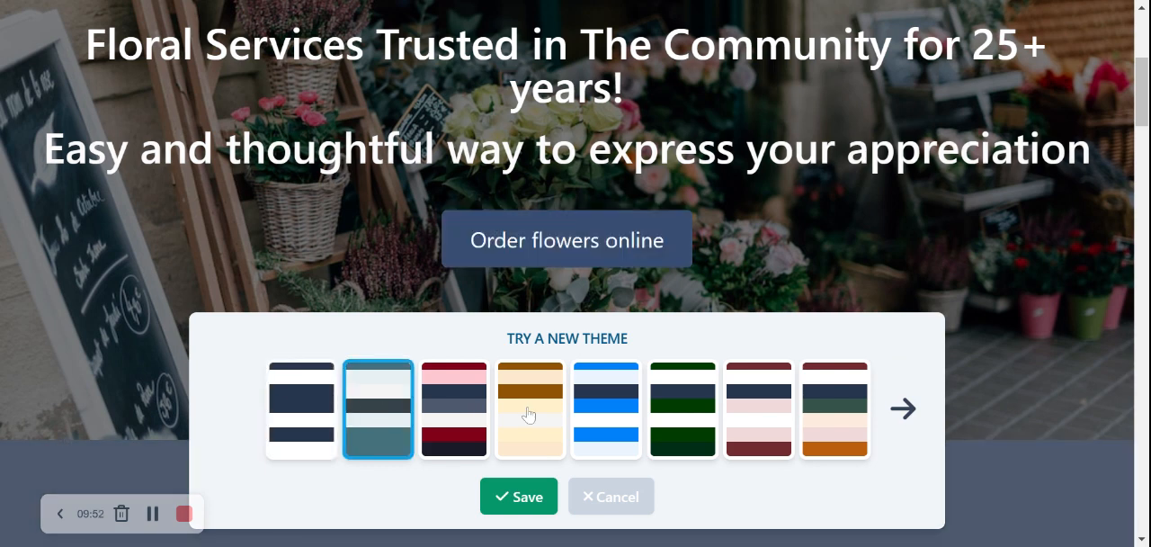
left_click(529, 415)
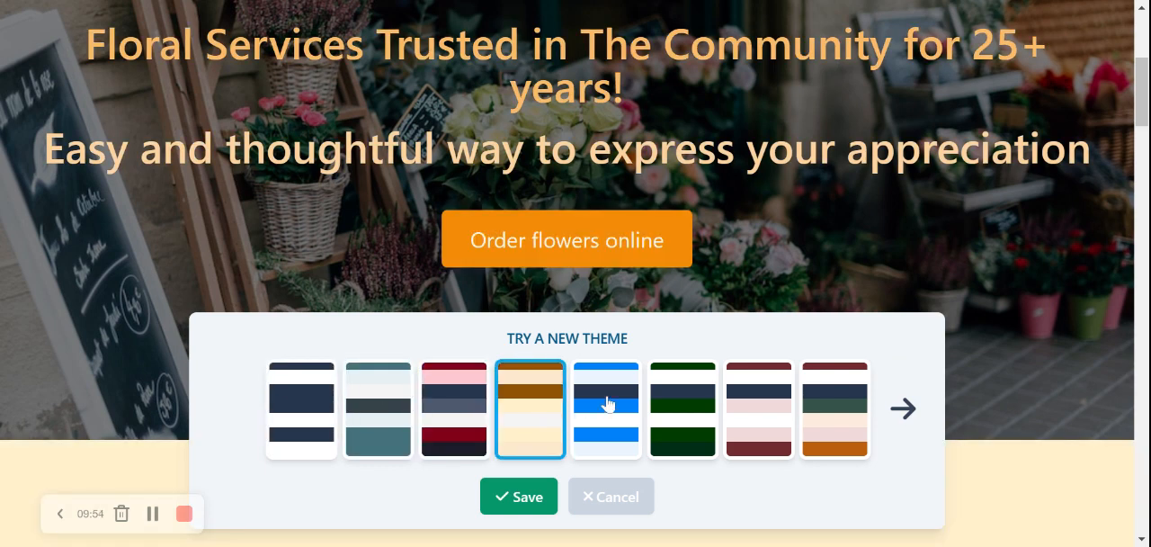
left_click(607, 403)
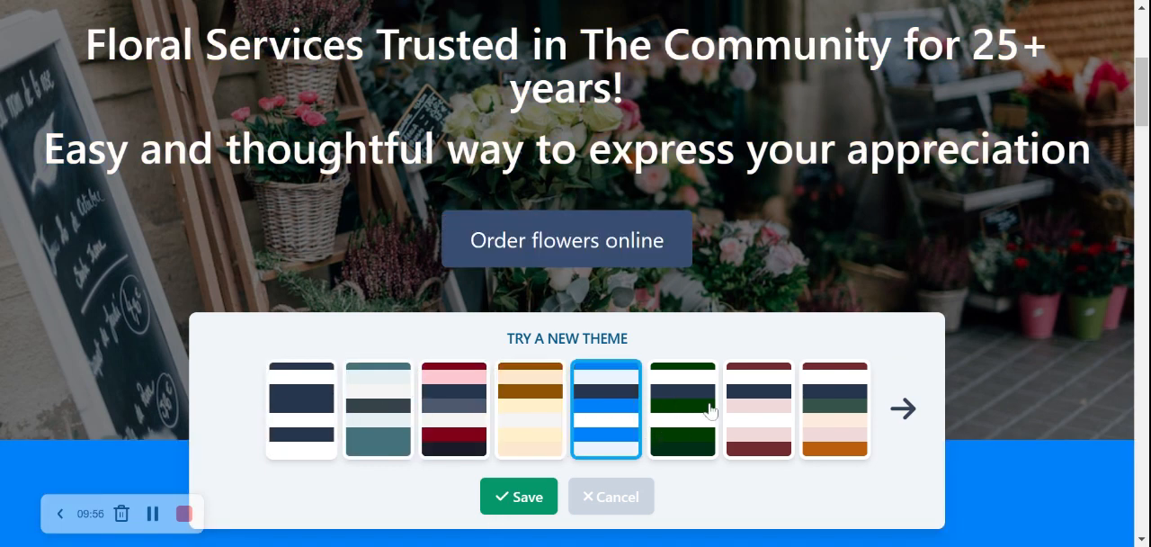
left_click(676, 410)
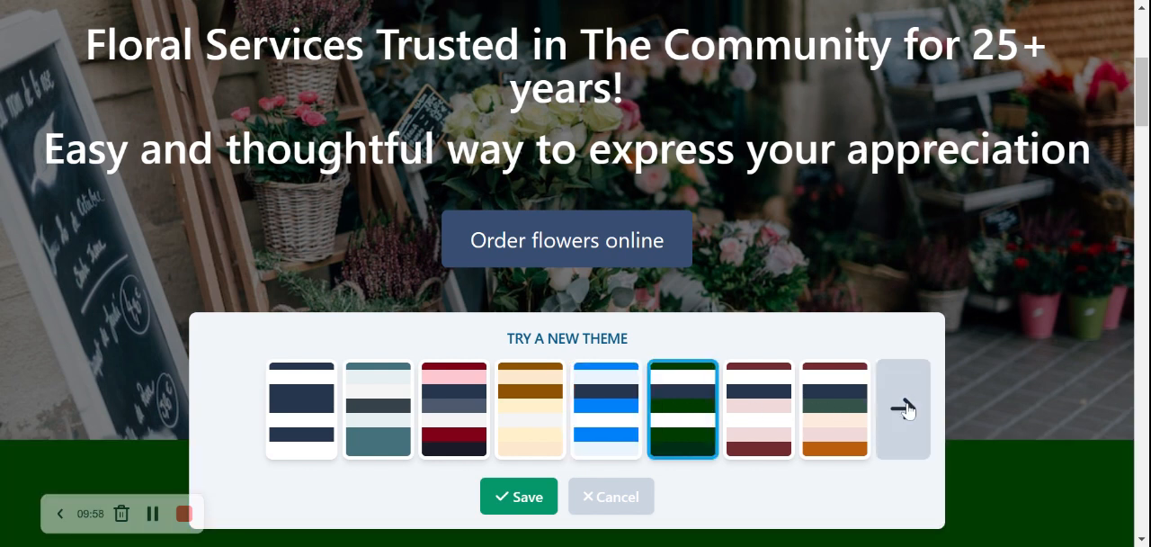
Step: Go to the next set of themes, preview the pale mint one, and save the white theme with the navy stripe
left_click(904, 409)
left_click(699, 410)
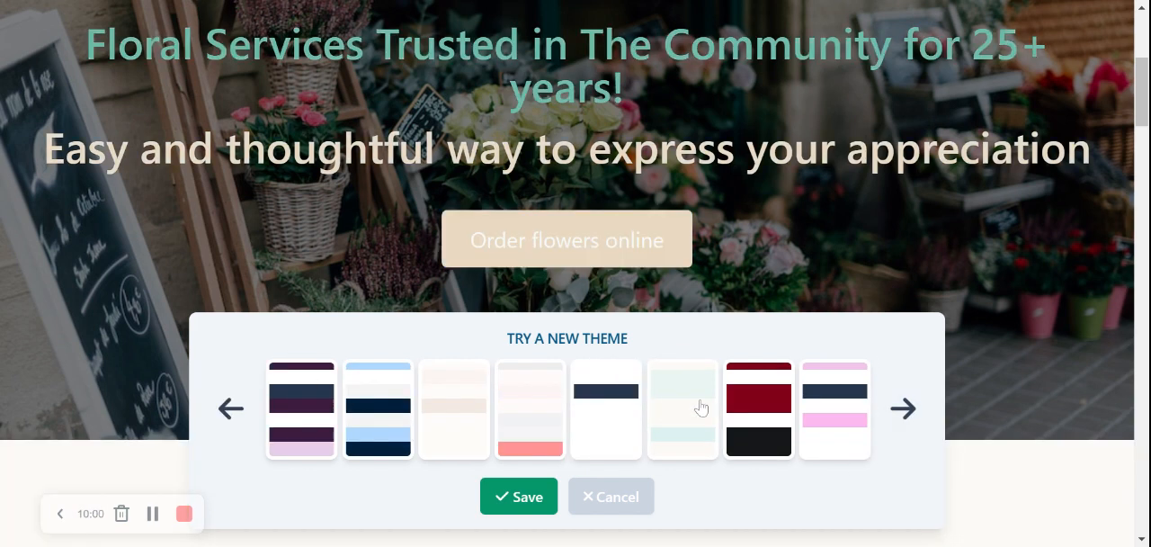
left_click(594, 407)
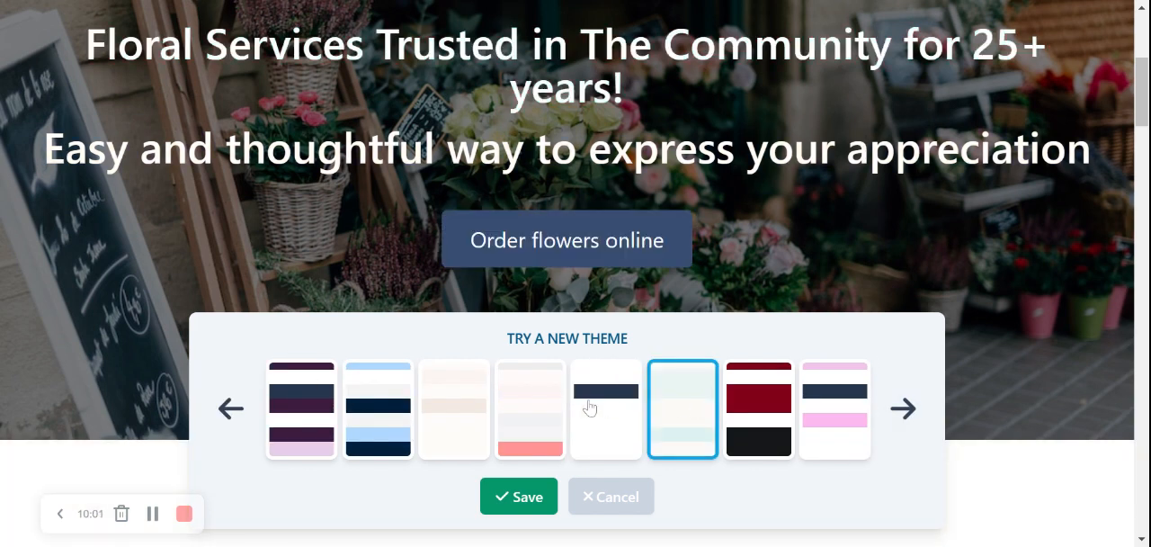
left_click(519, 496)
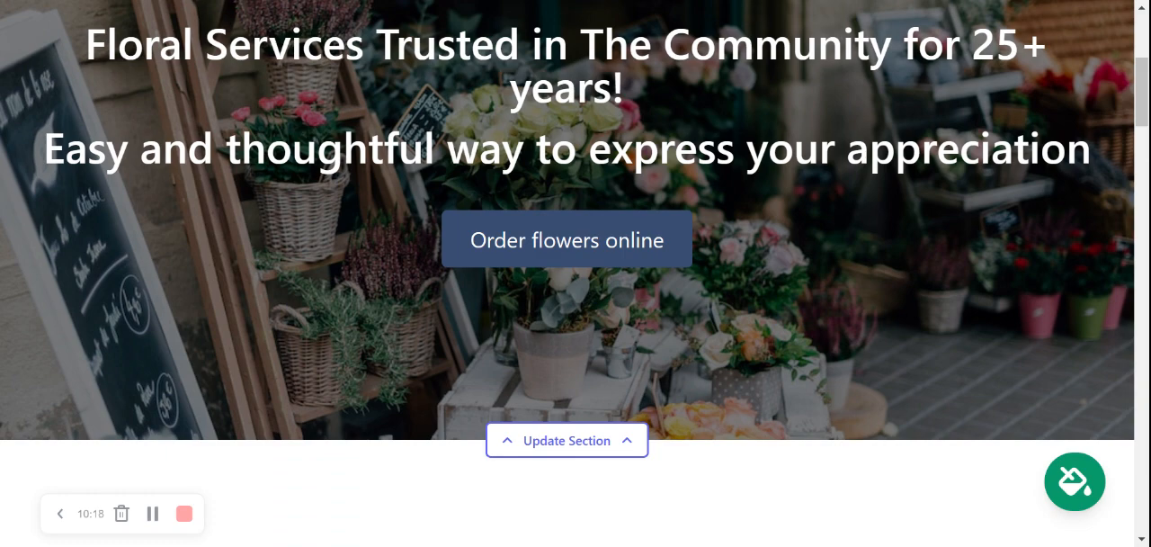
Step: Look over the header, hero and flower quote sections in the white colour theme
scroll(567, 273, "down", 1)
scroll(567, 273, "up", 5)
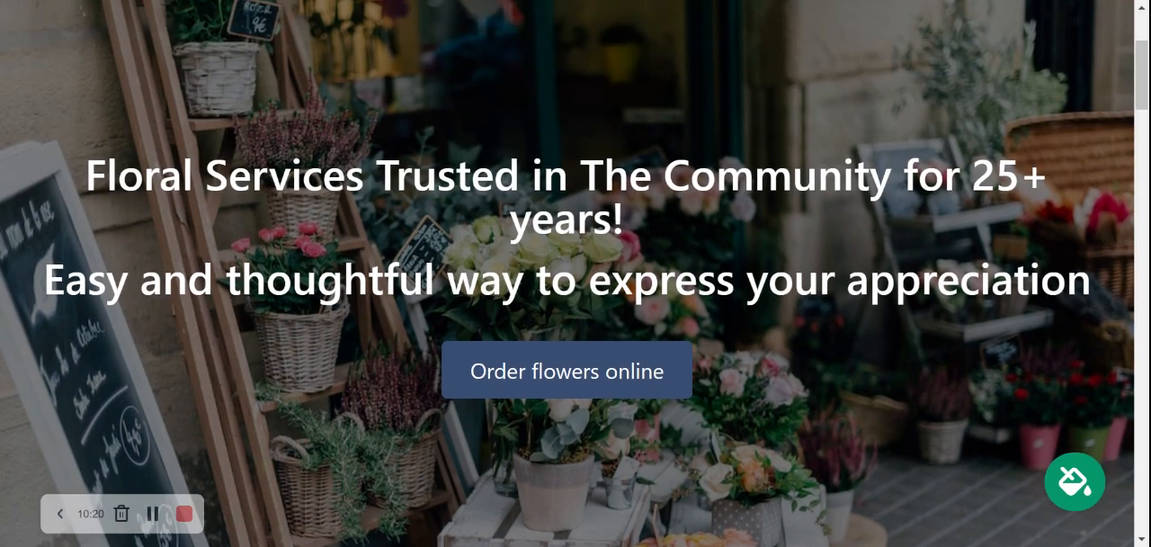
scroll(567, 273, "down", 2)
scroll(567, 273, "up", 2)
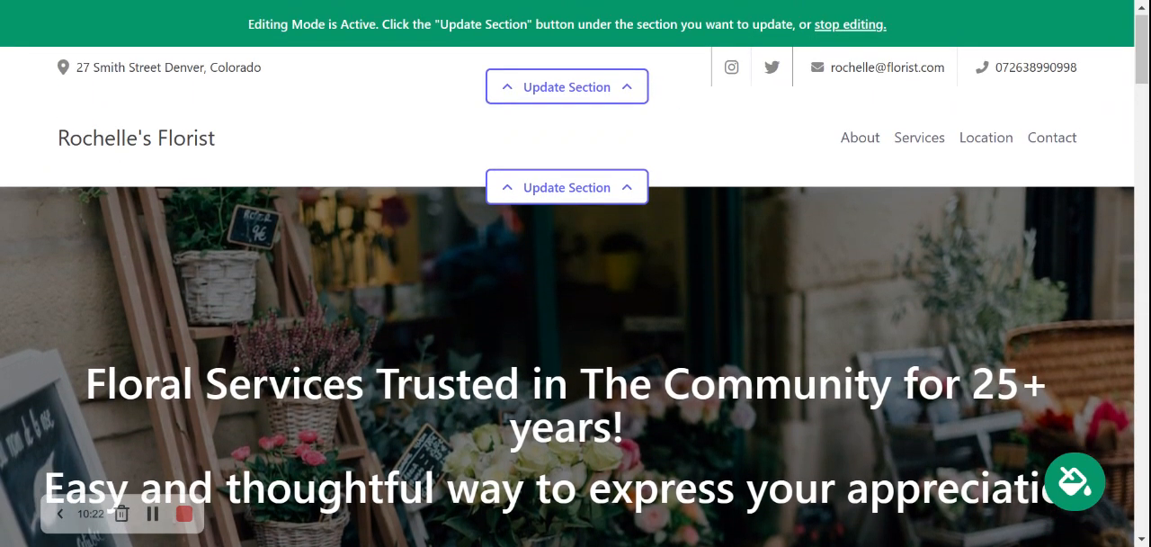
scroll(567, 273, "down", 1)
scroll(566, 274, "down", 8)
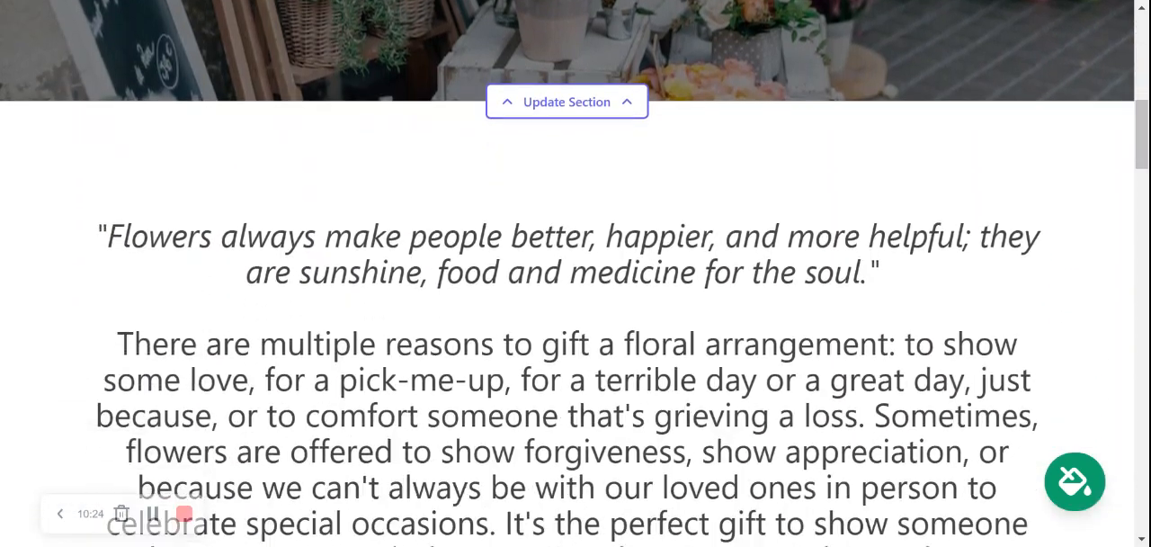
scroll(567, 274, "down", 2)
scroll(567, 273, "up", 3)
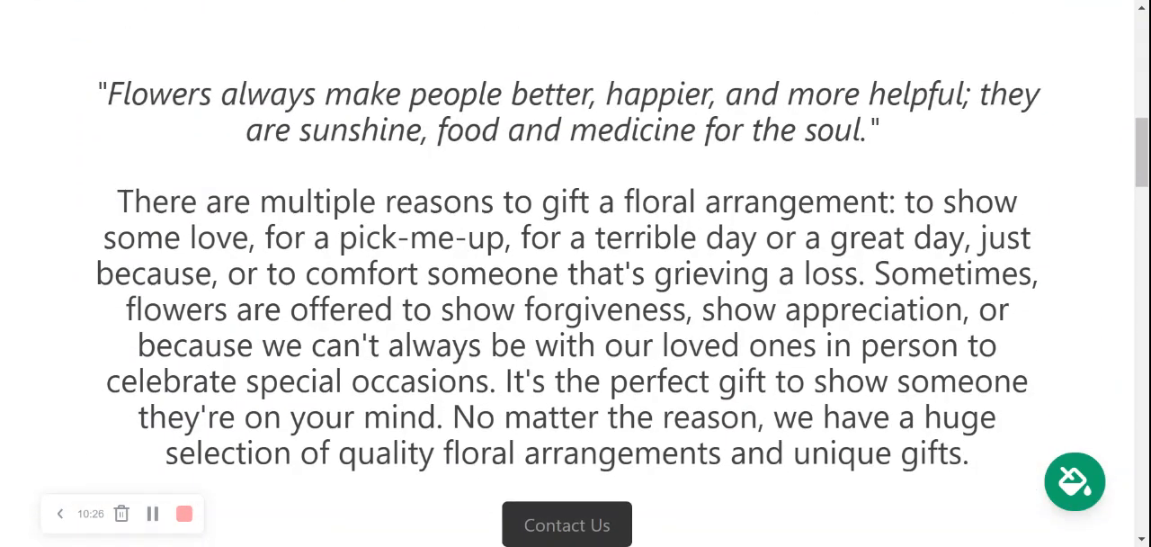
scroll(567, 274, "down", 2)
scroll(567, 273, "down", 1)
scroll(567, 274, "up", 1)
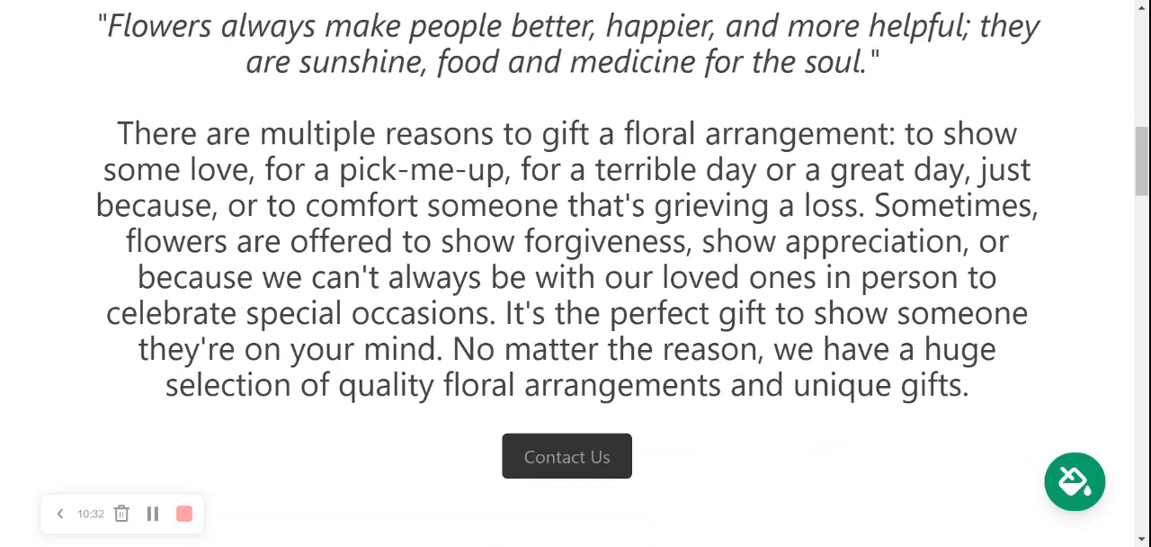
Step: Open the flower quote section for editing, check its copy and button fields, save it and close the editor
scroll(606, 467, "down", 2)
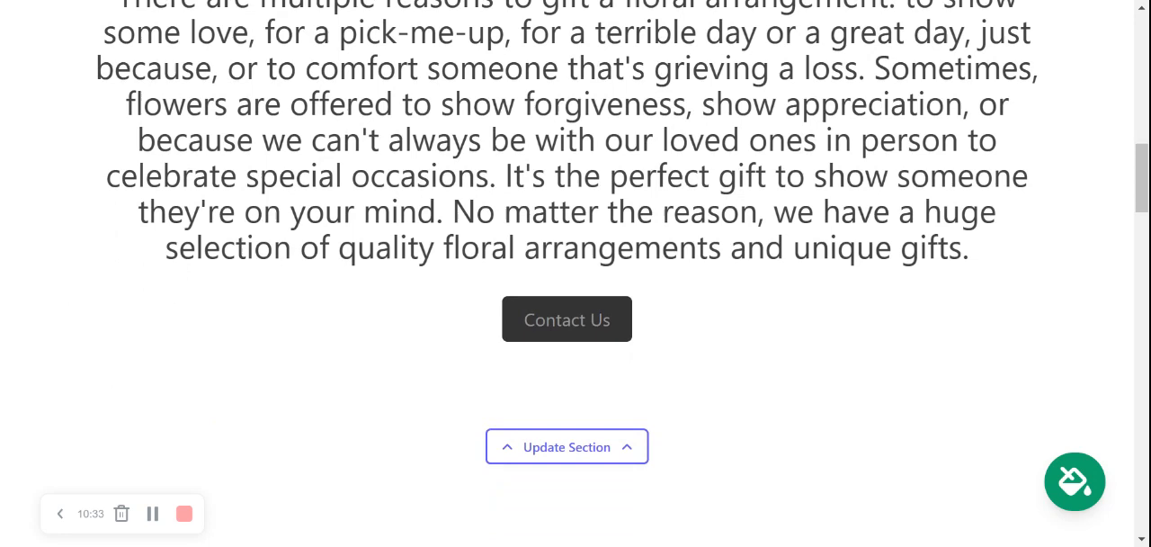
left_click(605, 463)
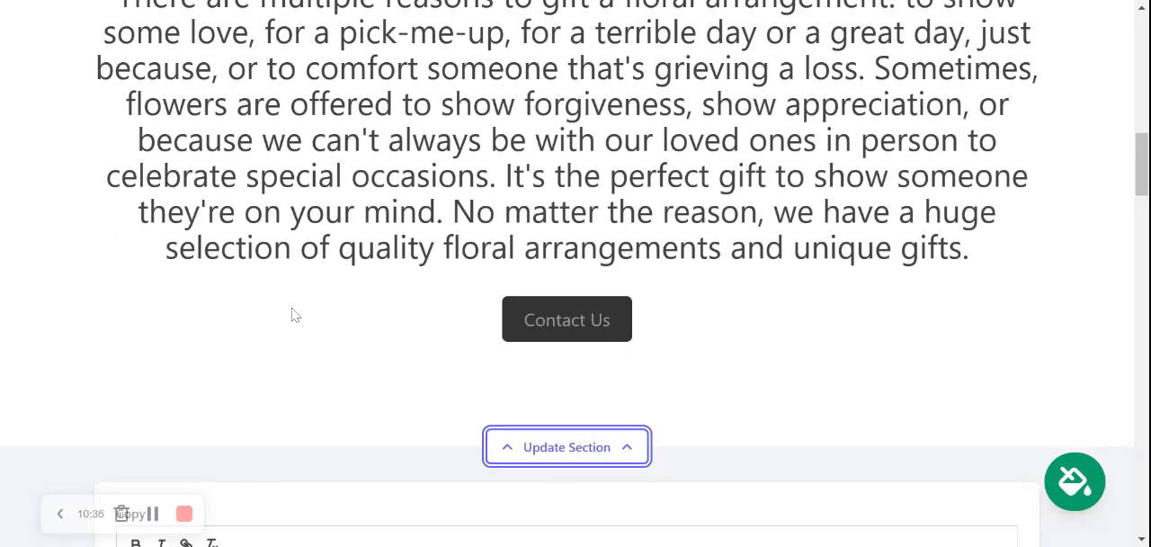
scroll(292, 315, "down", 2)
scroll(292, 314, "down", 2)
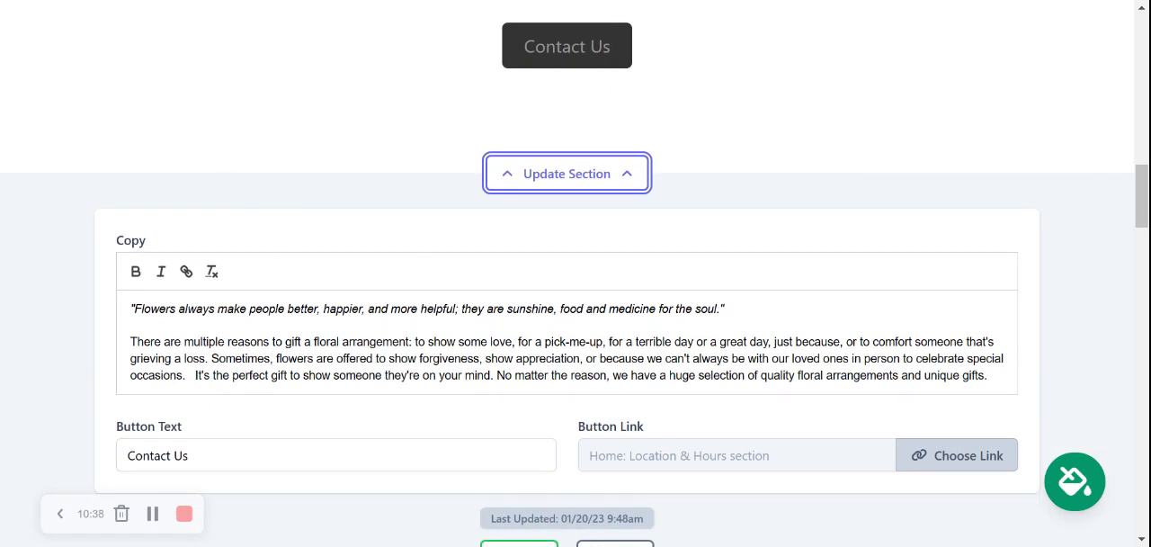
scroll(540, 426, "down", 2)
left_click(535, 428)
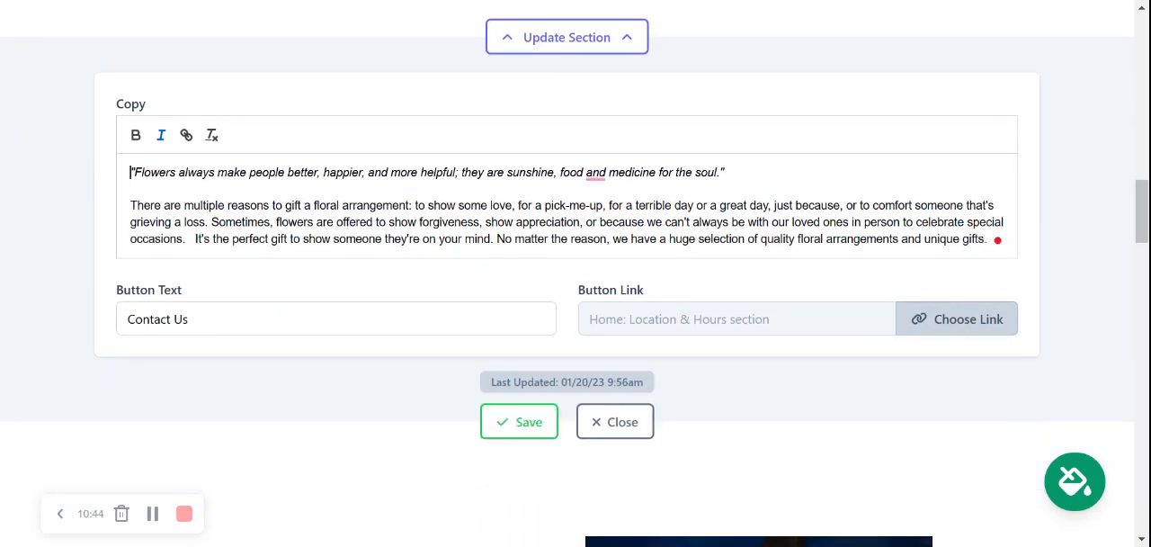
left_click(532, 428)
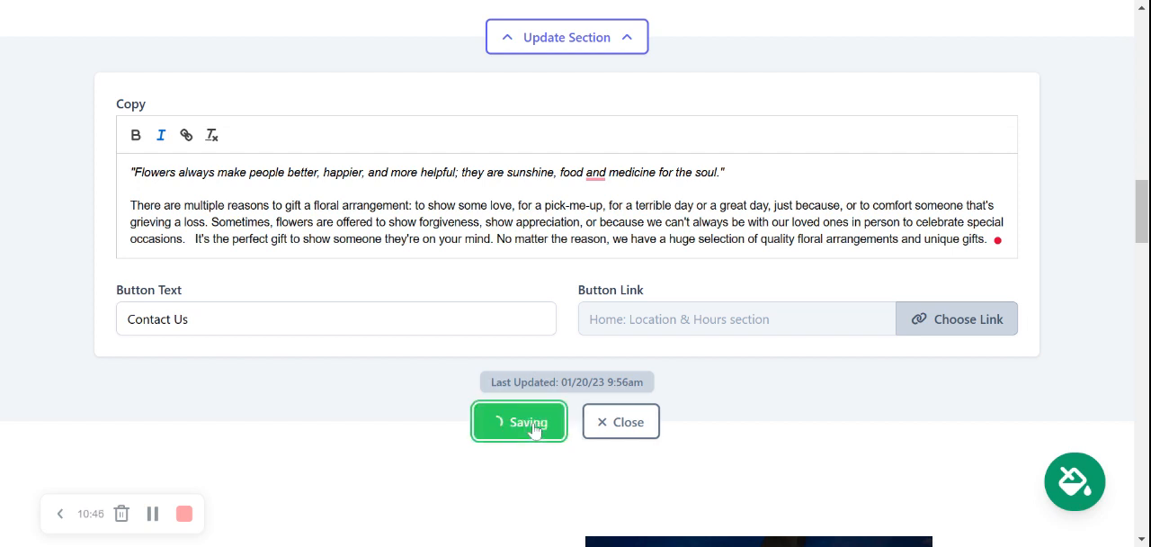
left_click(648, 426)
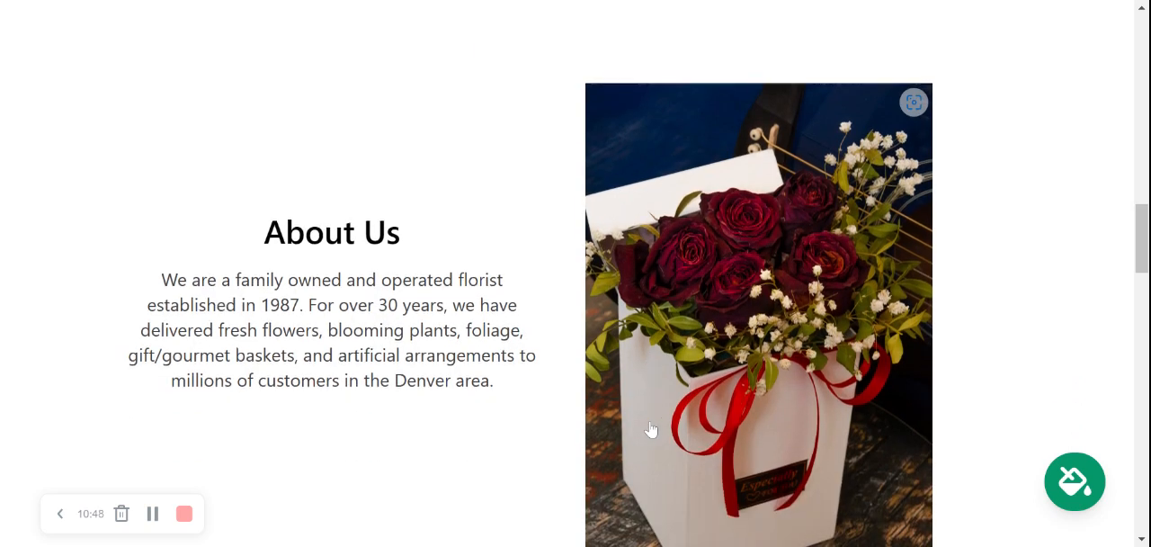
Step: Review the About Us, flower basket image, What We Offer, location and footer sections down to the page's end
scroll(651, 430, "down", 1)
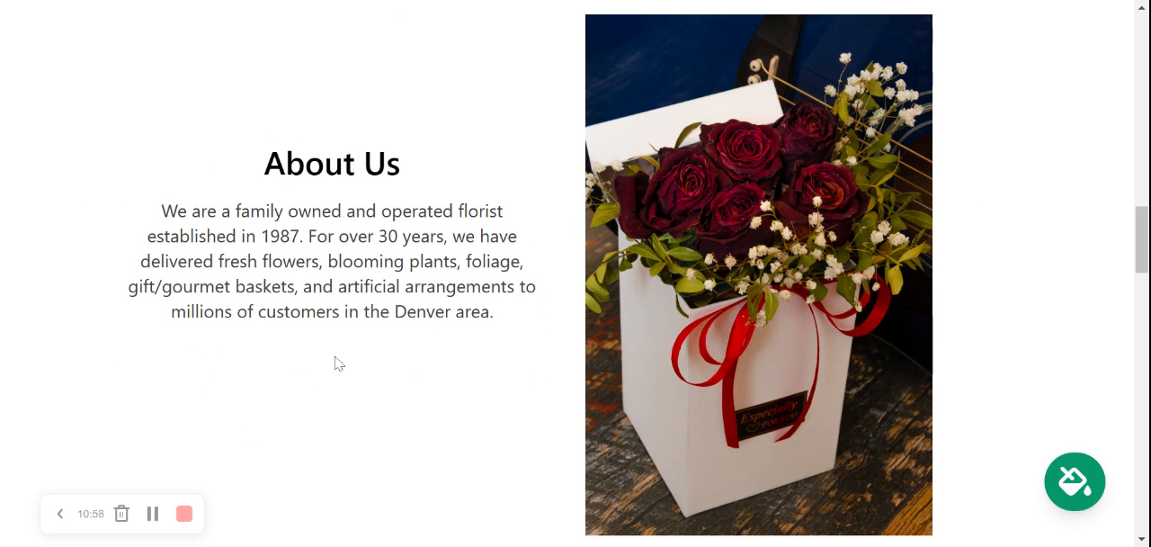
scroll(334, 362, "down", 7)
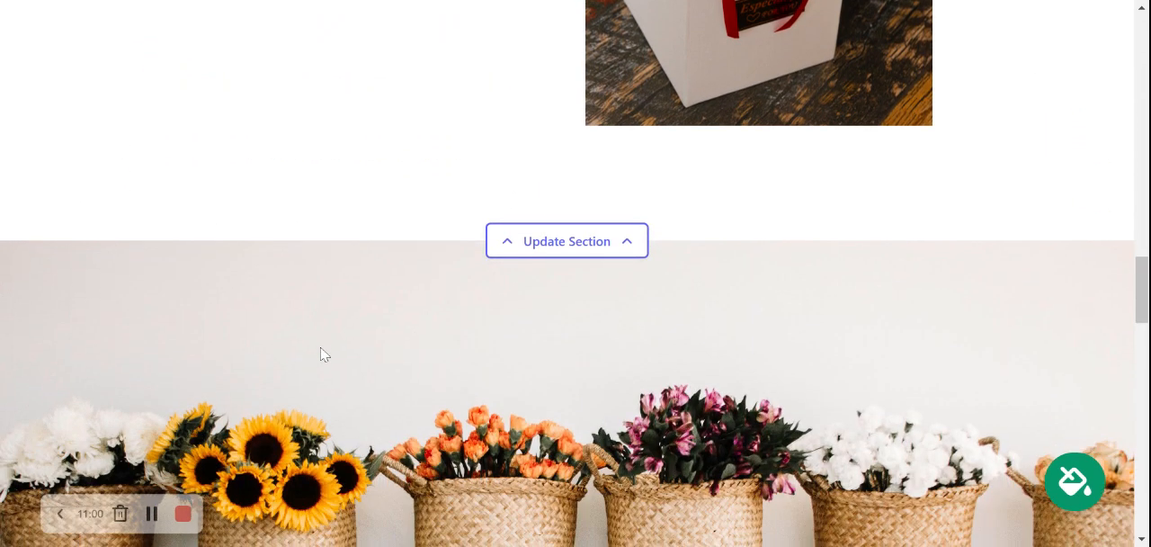
scroll(324, 351, "down", 2)
scroll(333, 359, "up", 2)
scroll(346, 369, "down", 4)
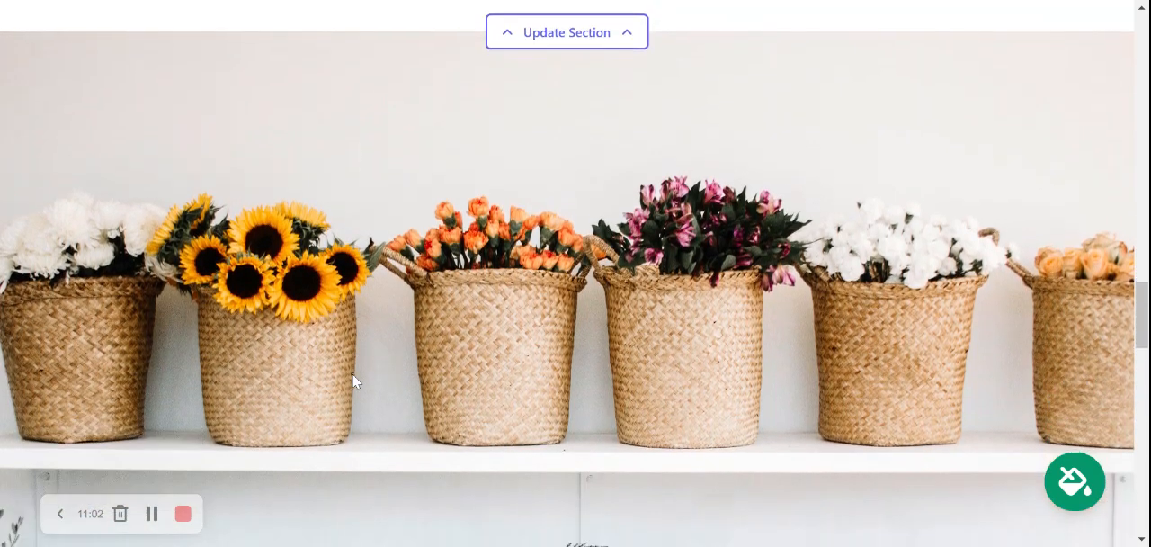
scroll(354, 378, "down", 4)
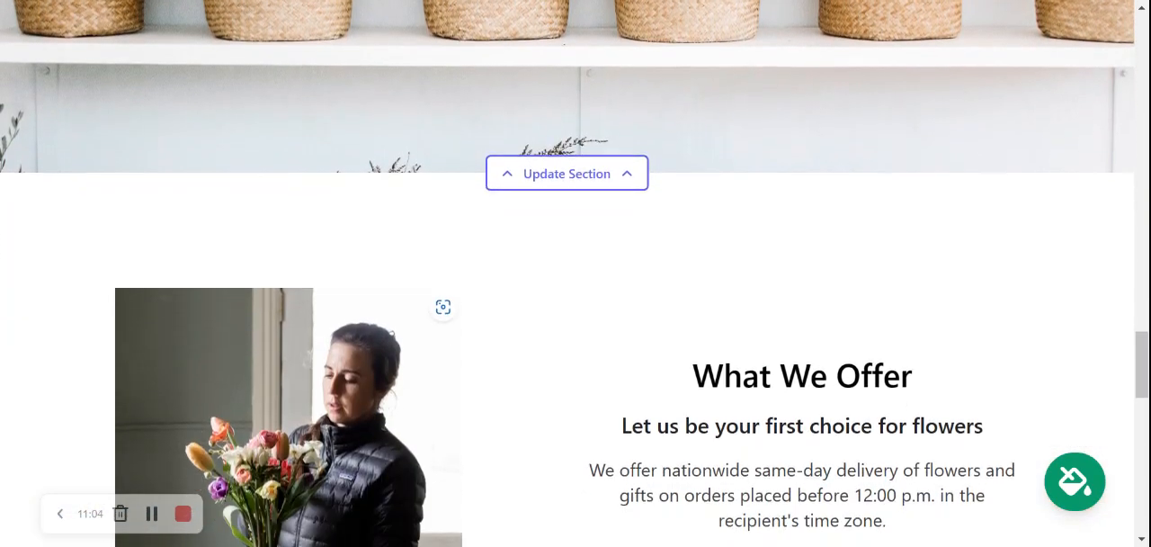
scroll(575, 273, "down", 2)
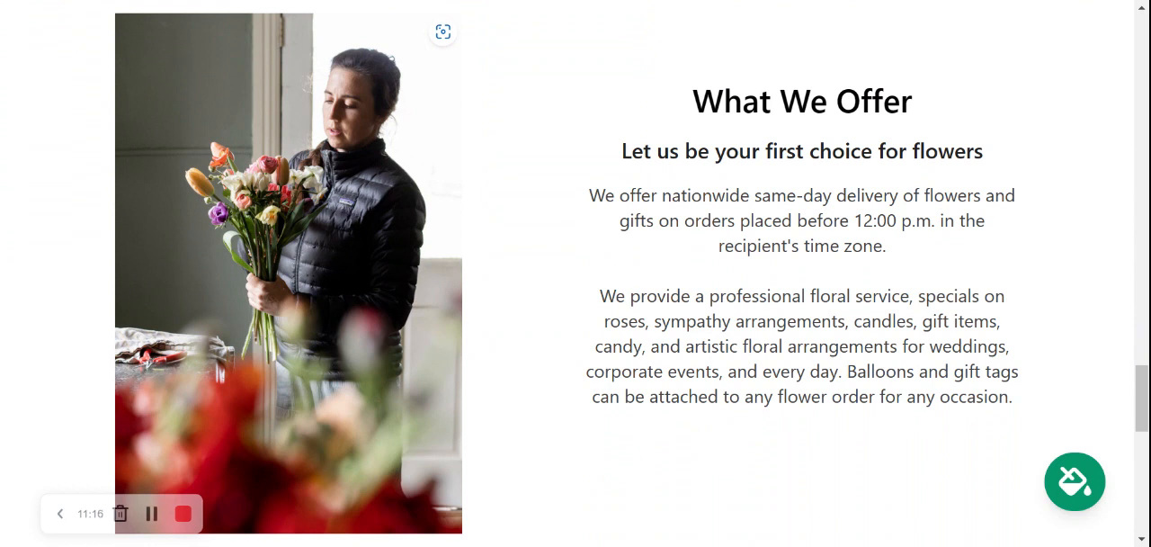
scroll(198, 283, "down", 2)
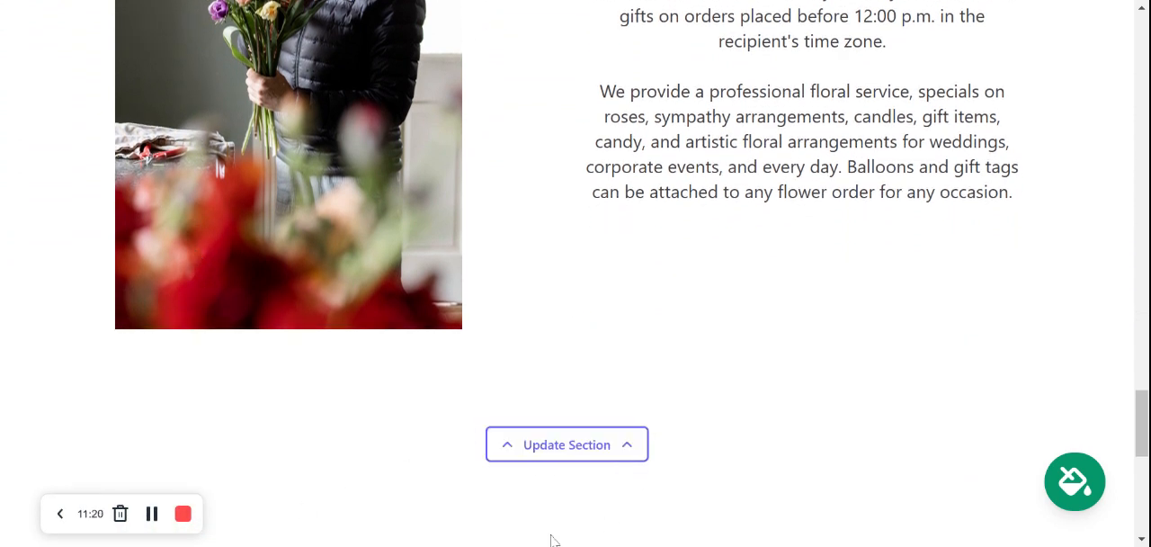
scroll(560, 2, "down", 5)
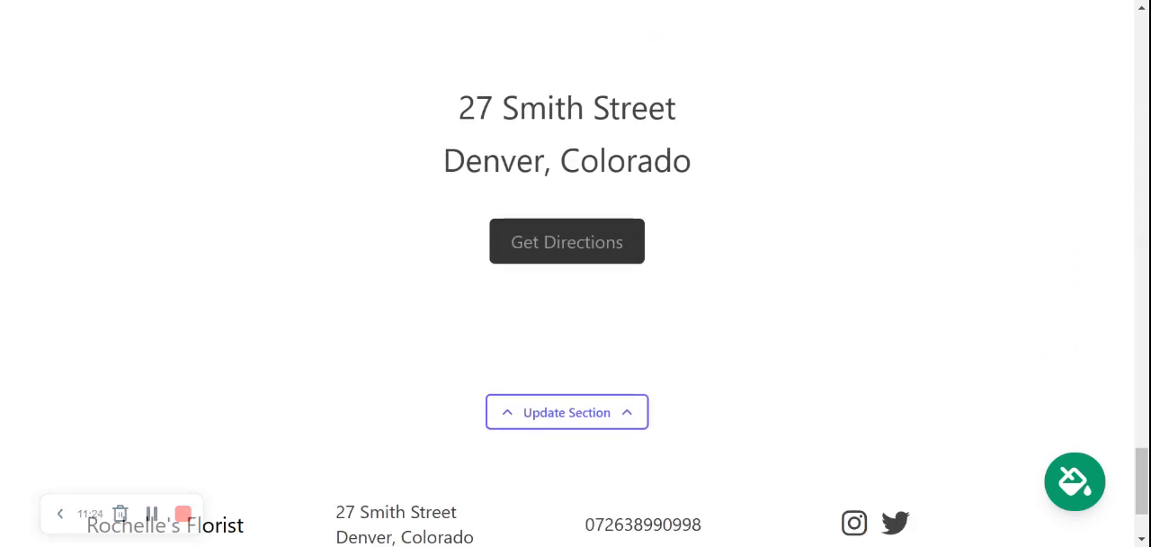
scroll(576, 270, "down", 2)
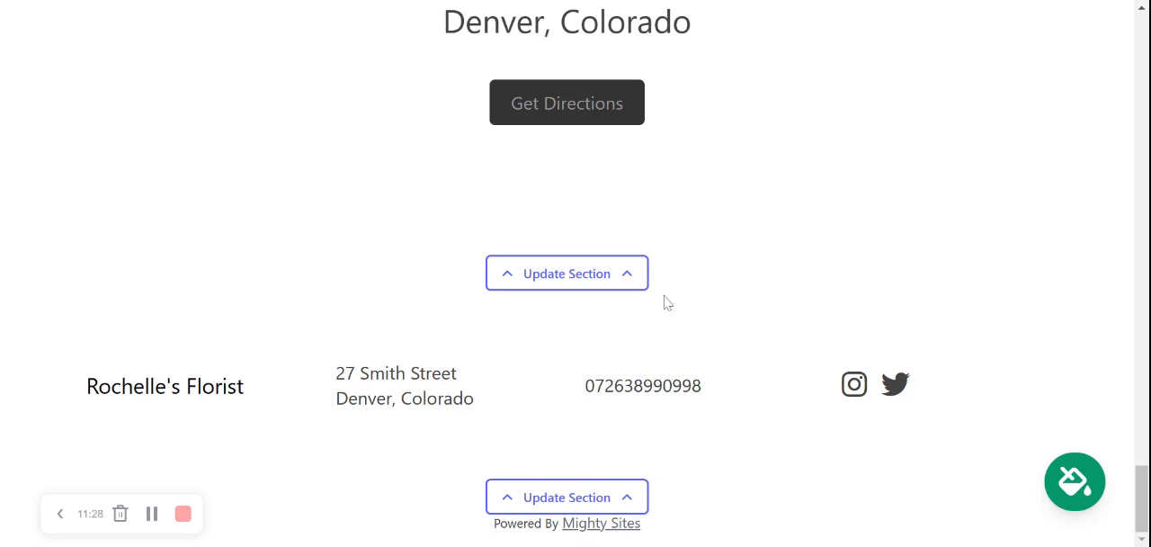
Step: Stop editing the site and open its Site Dashboard to view the website's overview
left_click_drag(1142, 493, 1146, 45)
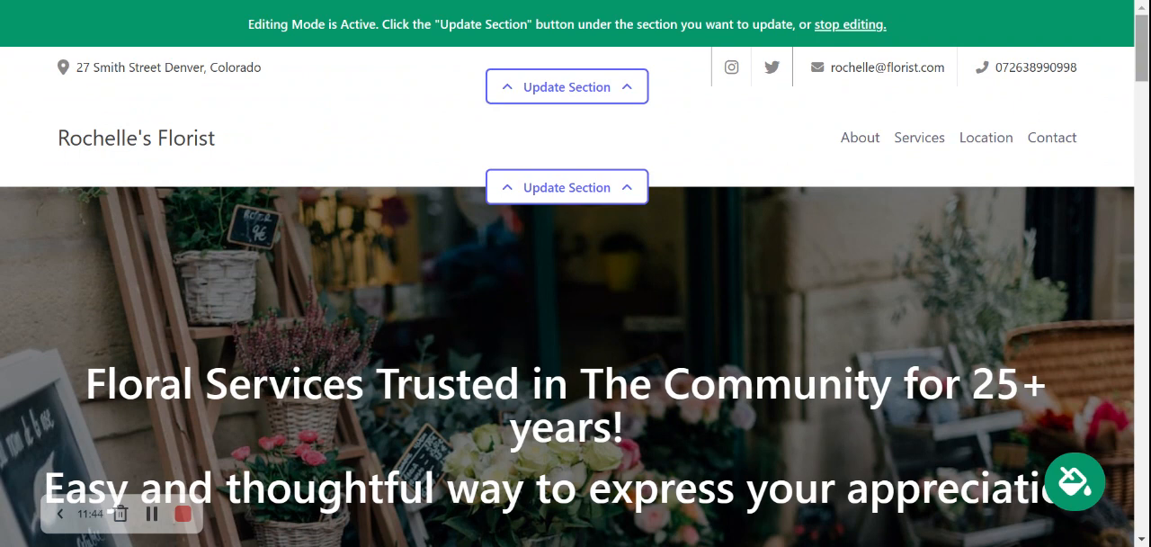
left_click(864, 30)
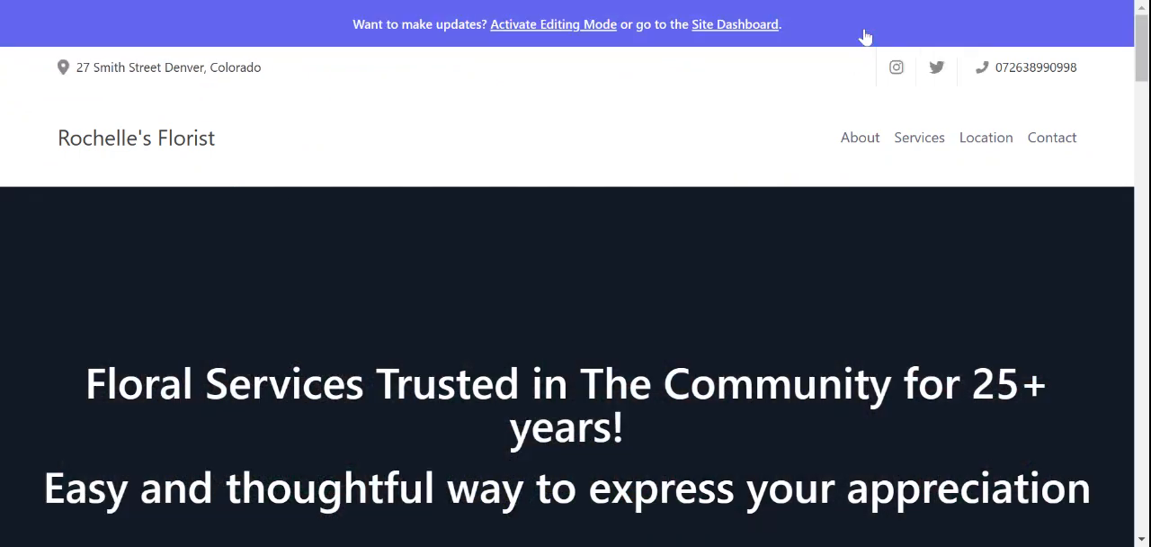
left_click(736, 27)
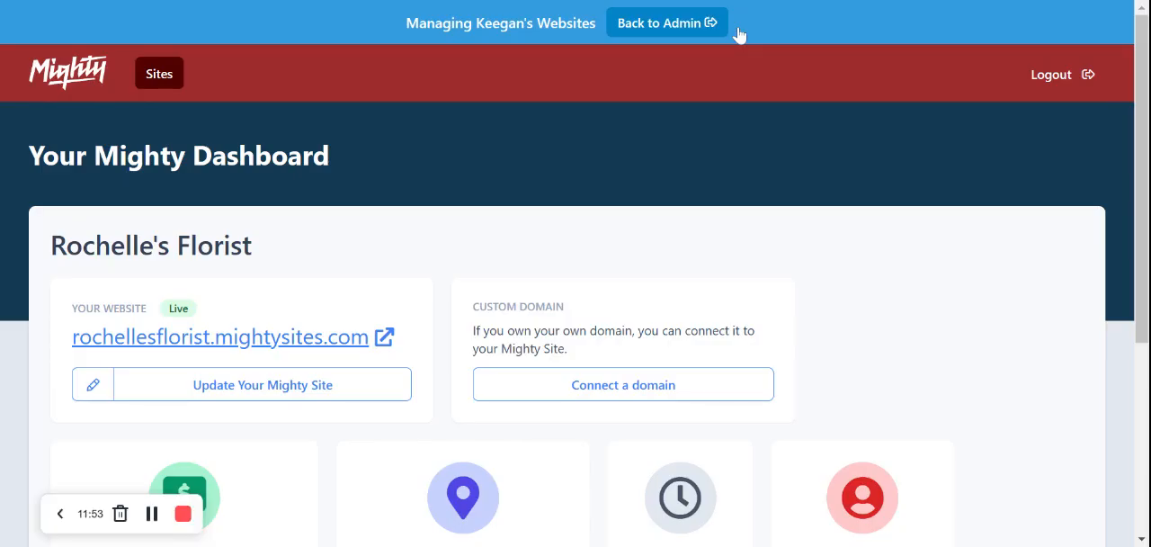
scroll(739, 35, "down", 1)
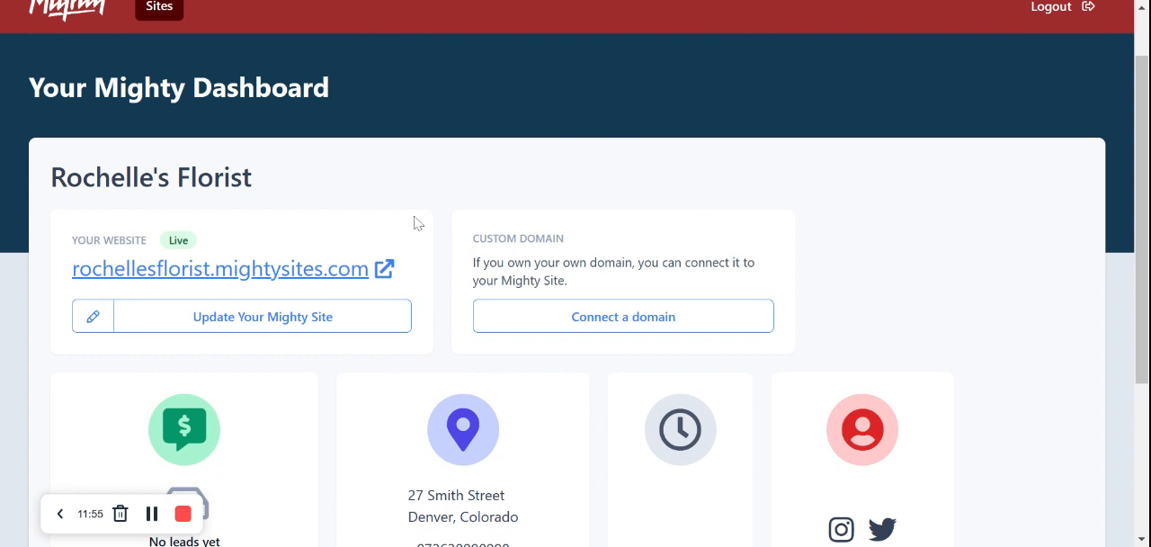